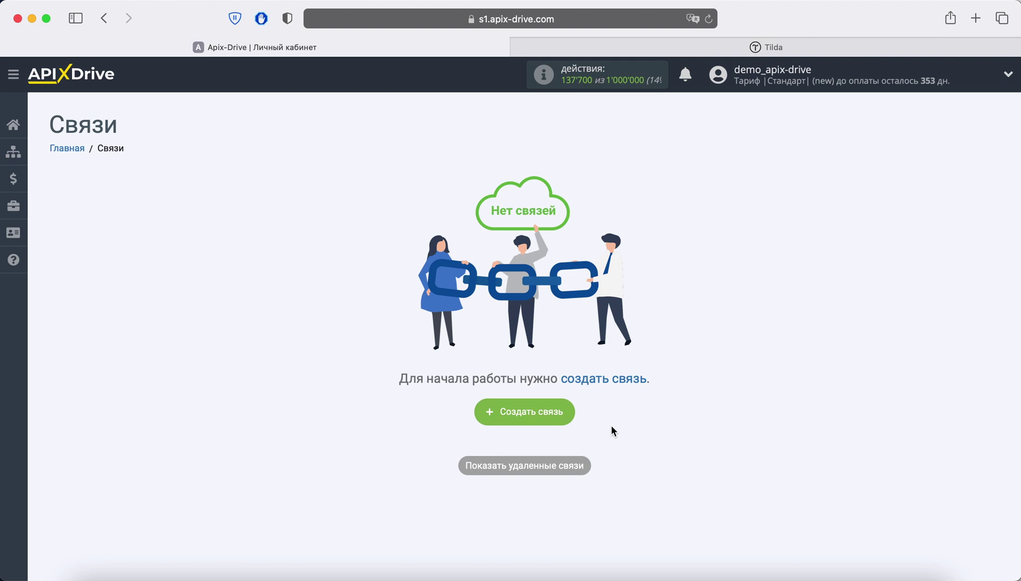
# Step: Create a new connection, 'Новая связь 23', from the Связи page
pyautogui.click(564, 419)
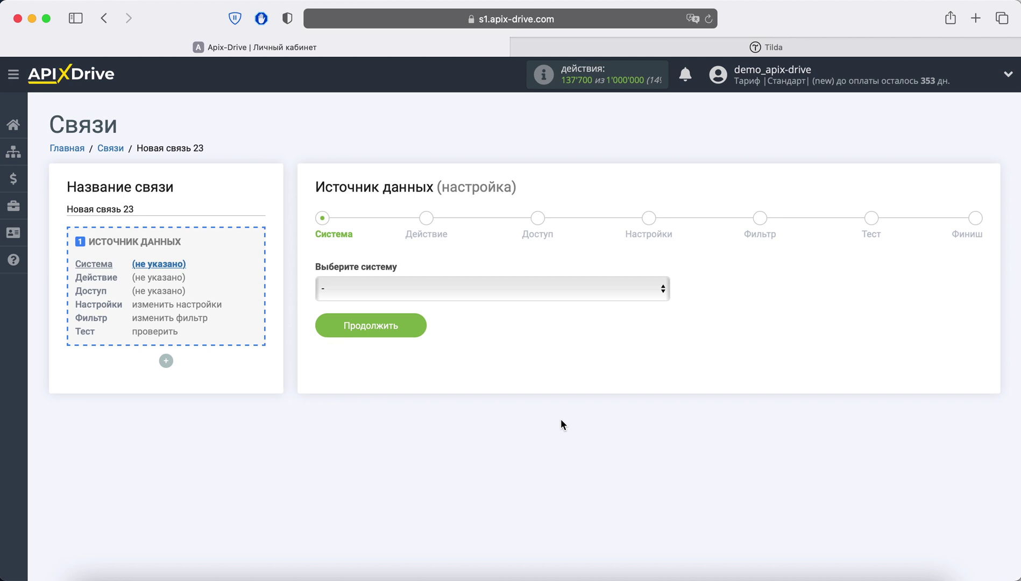
# Step: Choose Tilda as the source system with the Получить данные из форм action
pyautogui.click(438, 289)
pyautogui.scroll(-5, 478, 387)
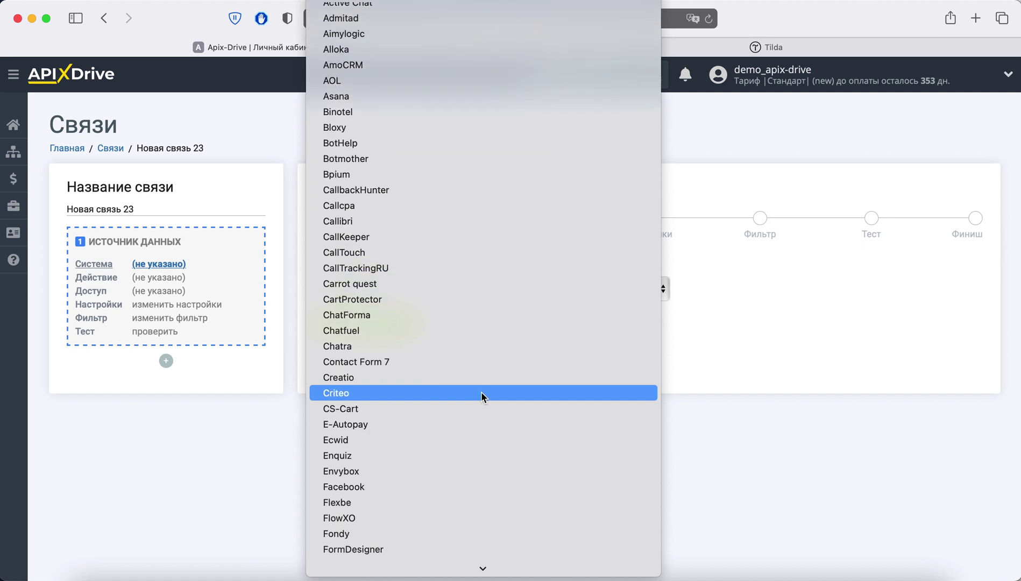
pyautogui.scroll(-15, 481, 394)
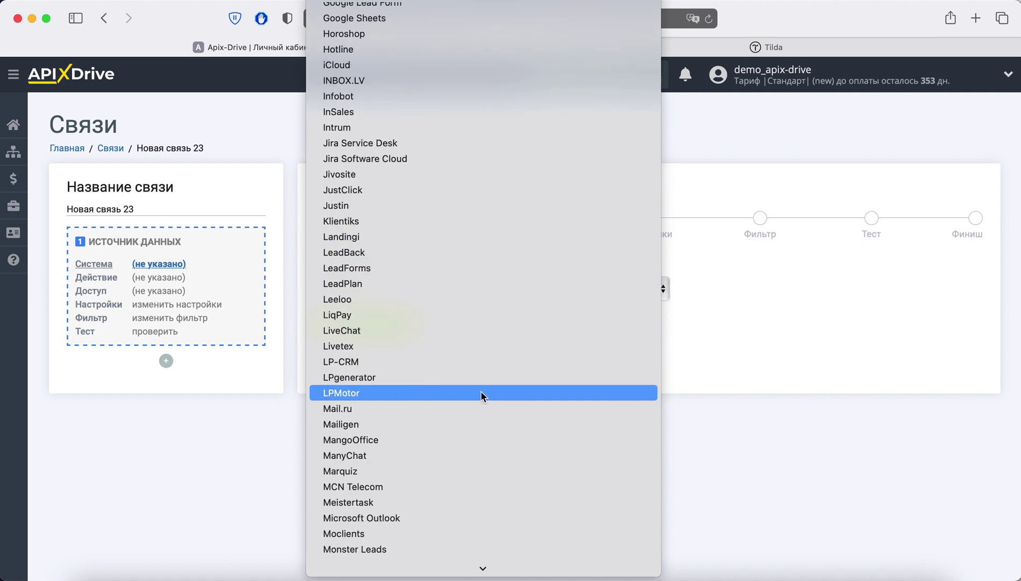
pyautogui.scroll(-15, 481, 394)
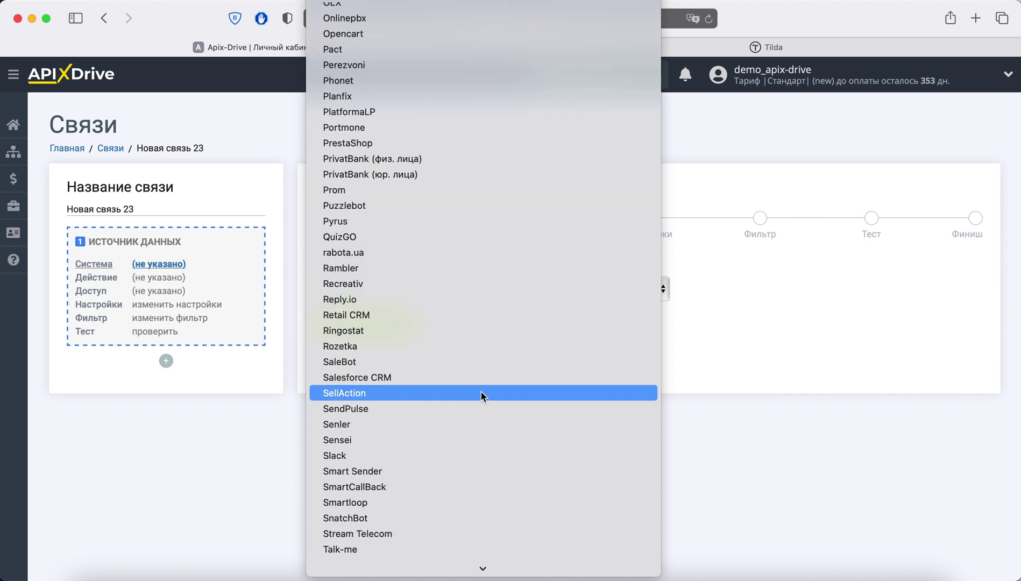
pyautogui.scroll(-12, 481, 395)
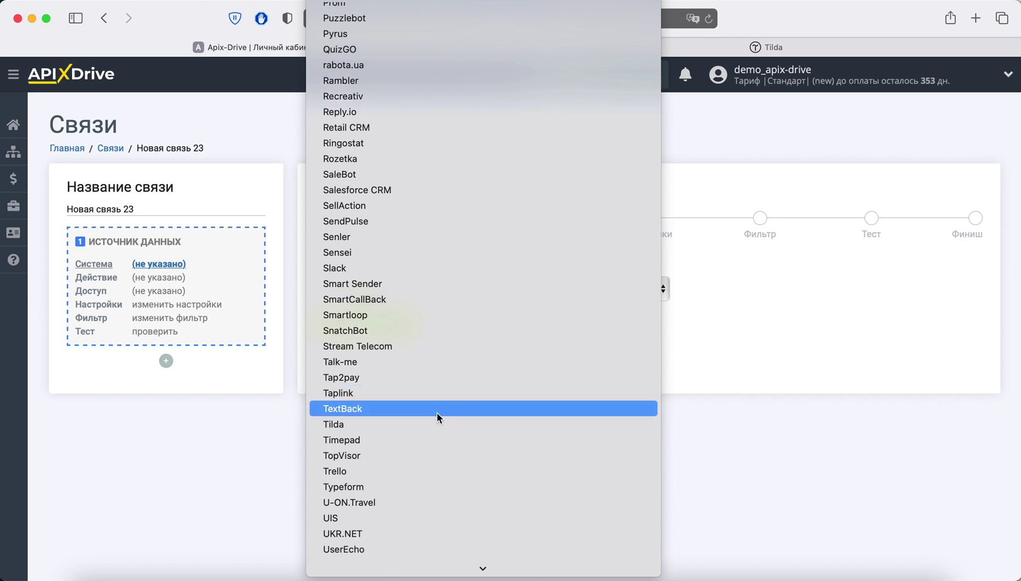
pyautogui.click(432, 424)
pyautogui.click(423, 338)
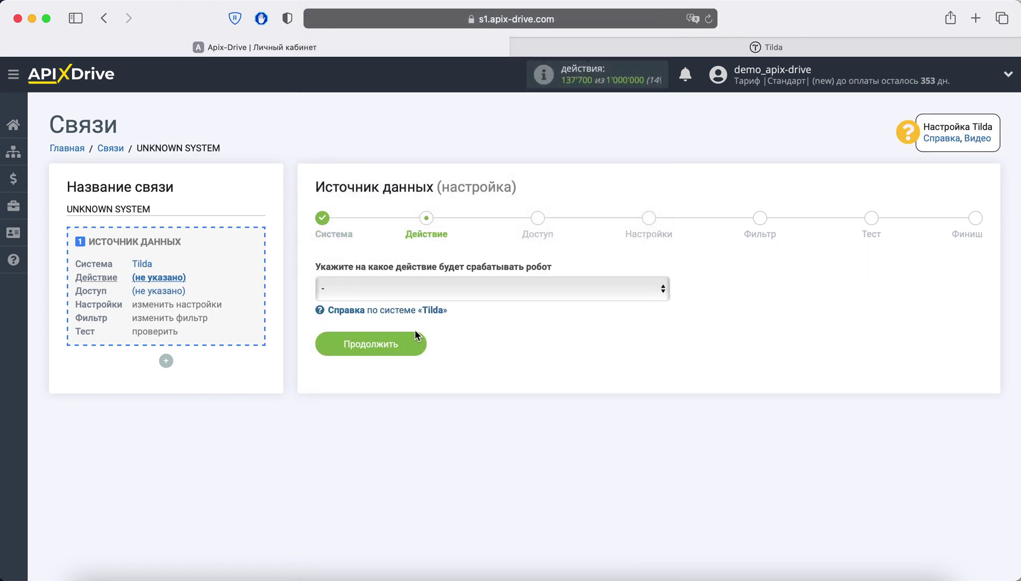
pyautogui.click(417, 289)
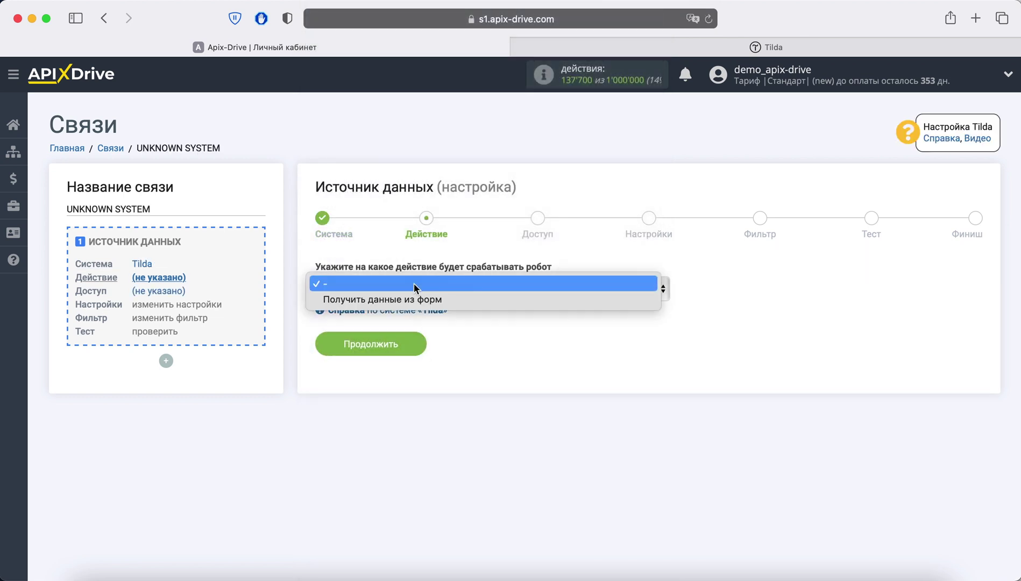
pyautogui.click(457, 300)
pyautogui.click(409, 345)
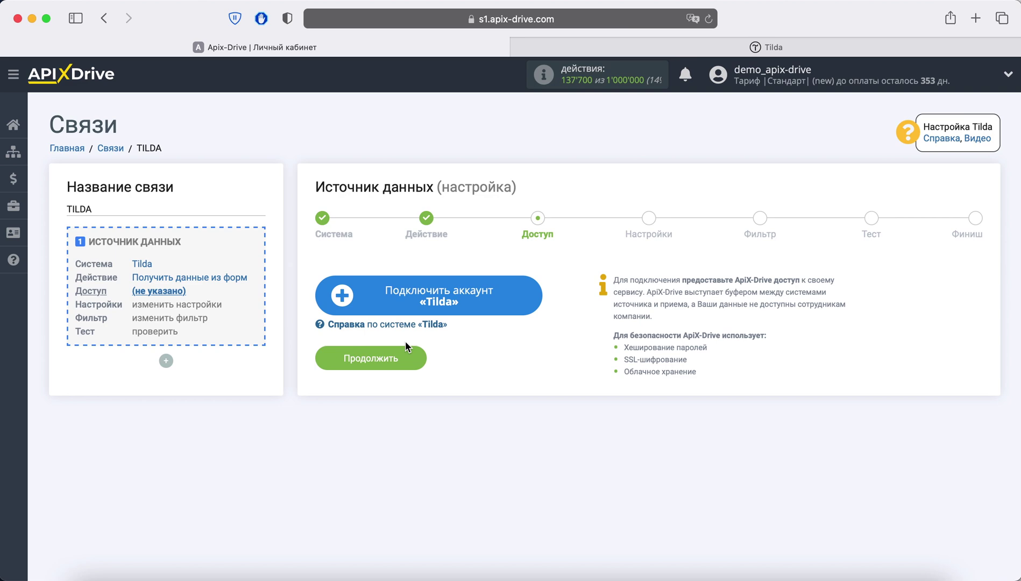
# Step: Connect and save a Tilda account, then advance to the settings step
pyautogui.click(406, 303)
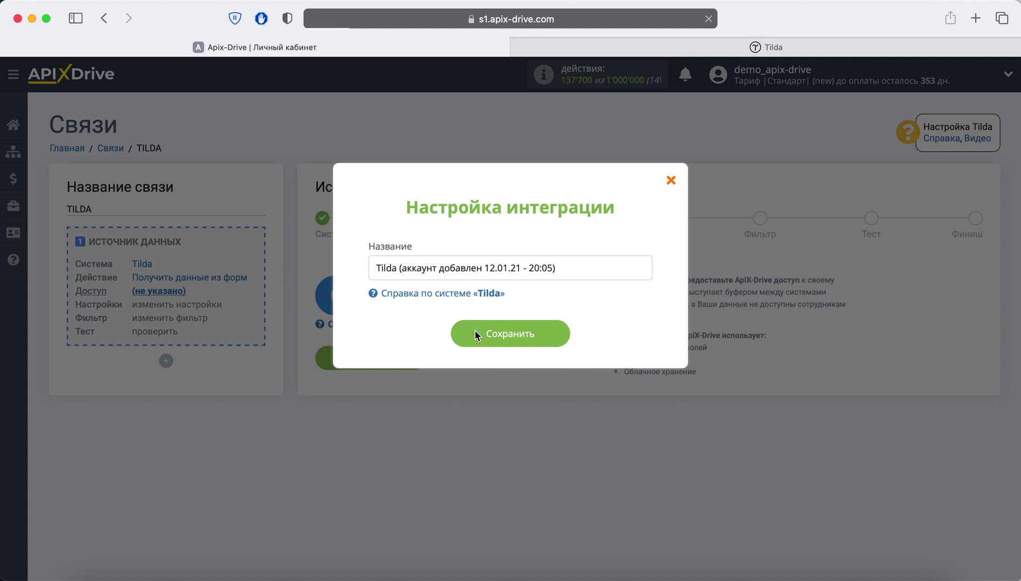
pyautogui.click(475, 330)
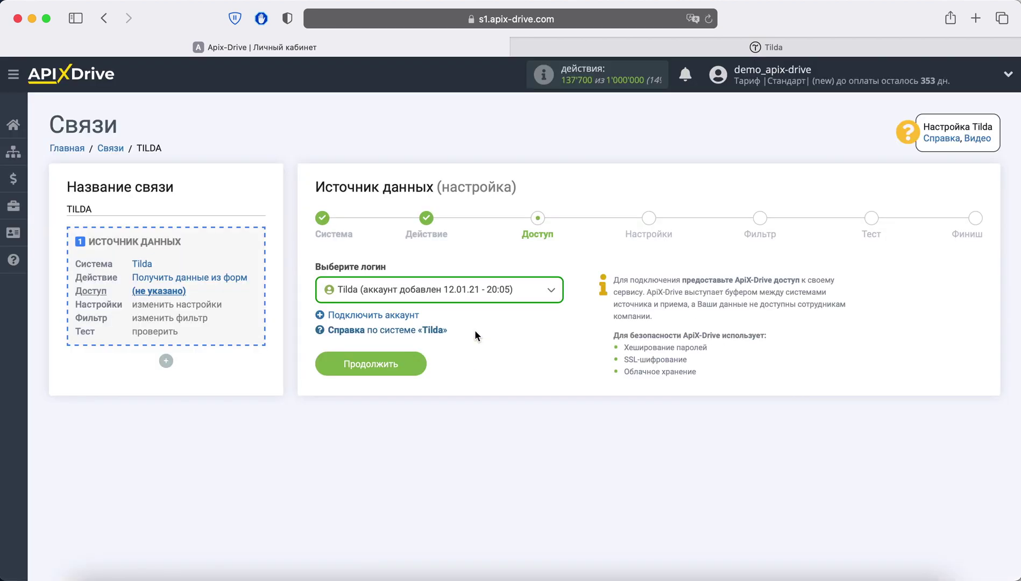
pyautogui.click(419, 364)
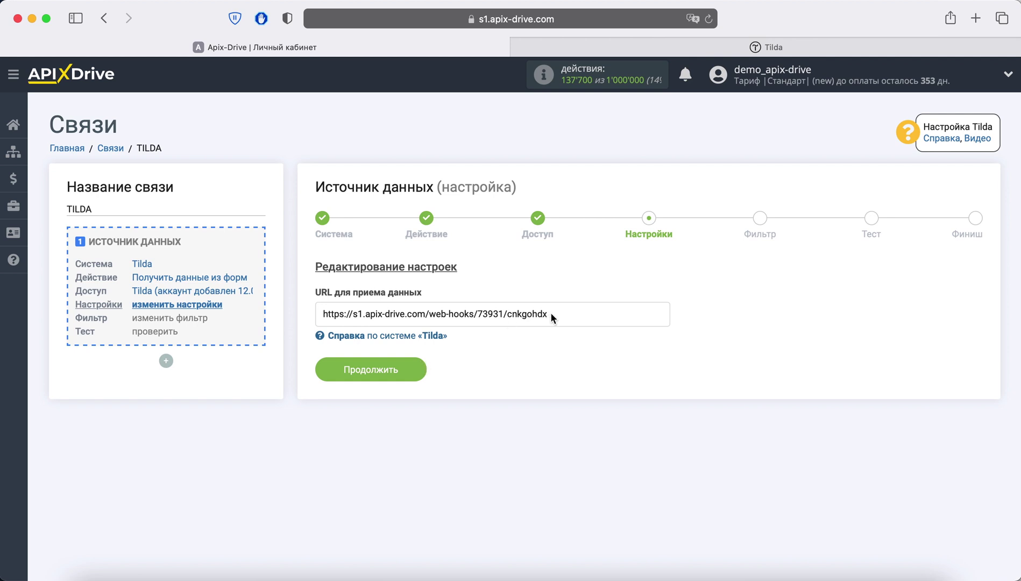
# Step: Copy the data-receiving webhook URL shown on the settings step
pyautogui.moveTo(549, 314); pyautogui.dragTo(322, 313)
pyautogui.rightClick(351, 317)
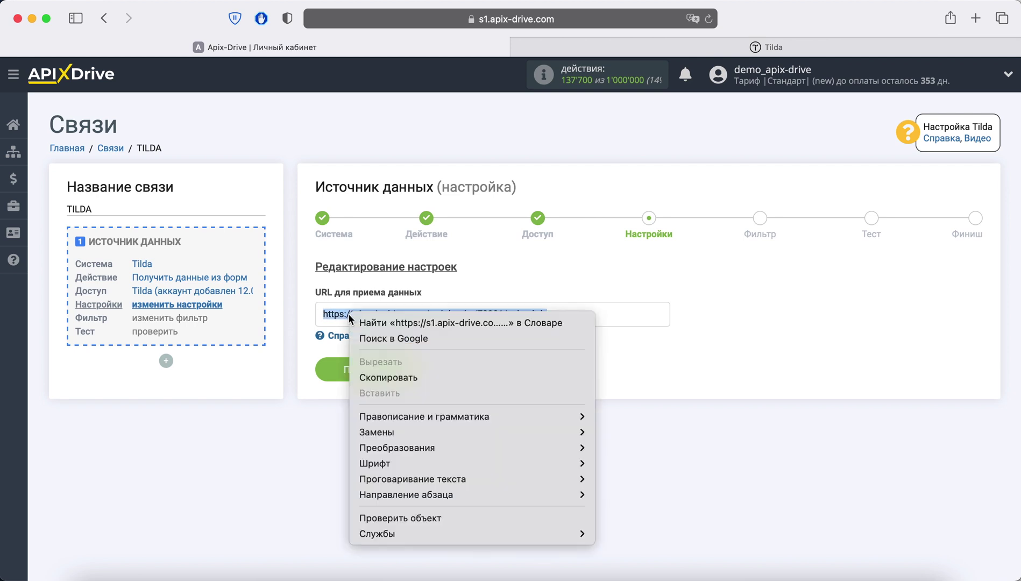
pyautogui.click(397, 377)
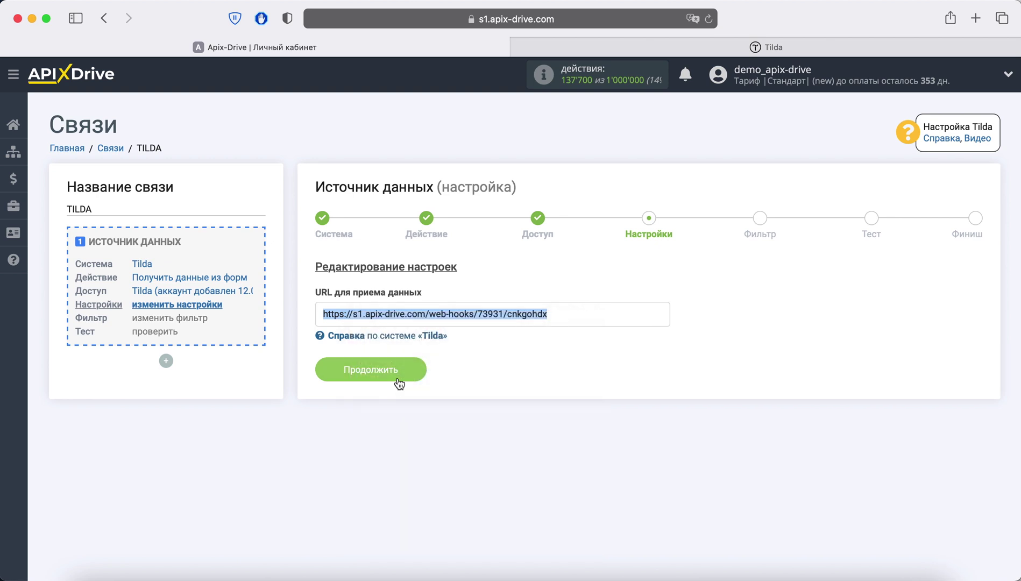
pyautogui.click(696, 46)
# Step: Open the Формы section of the ApiX-Drive site's settings in Tilda
pyautogui.click(210, 345)
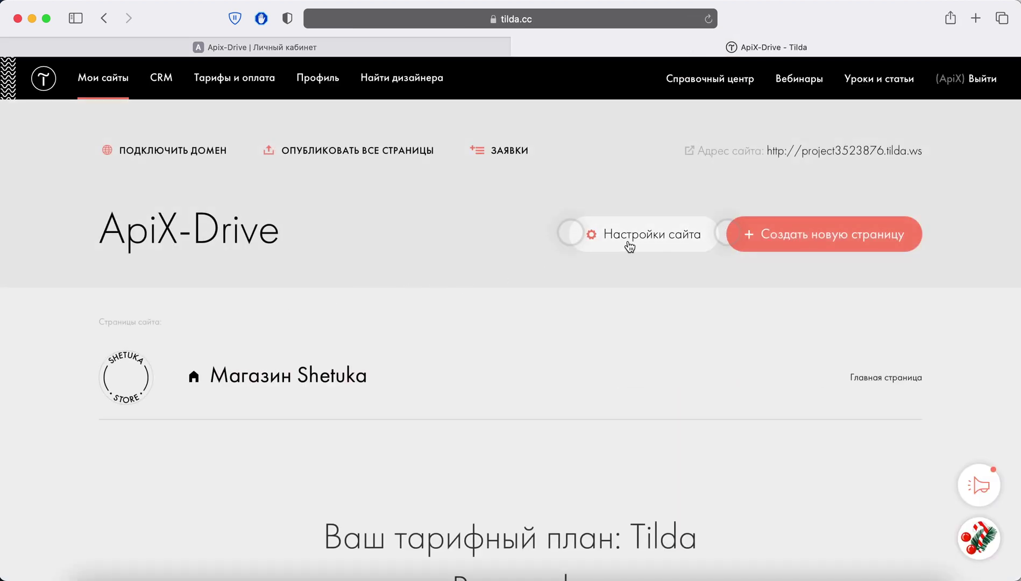
pyautogui.click(628, 243)
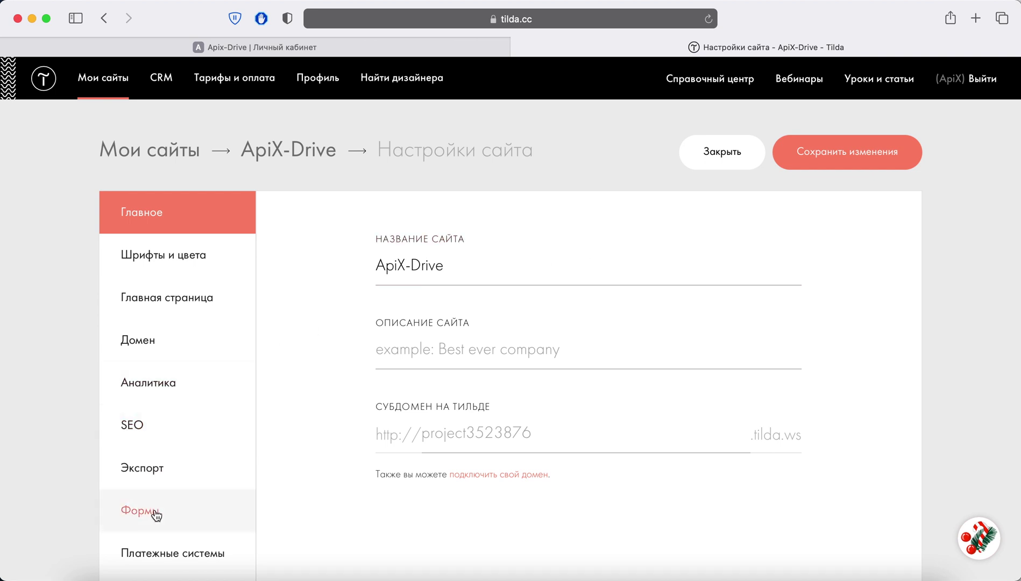
pyautogui.click(141, 510)
pyautogui.scroll(-5, 827, 395)
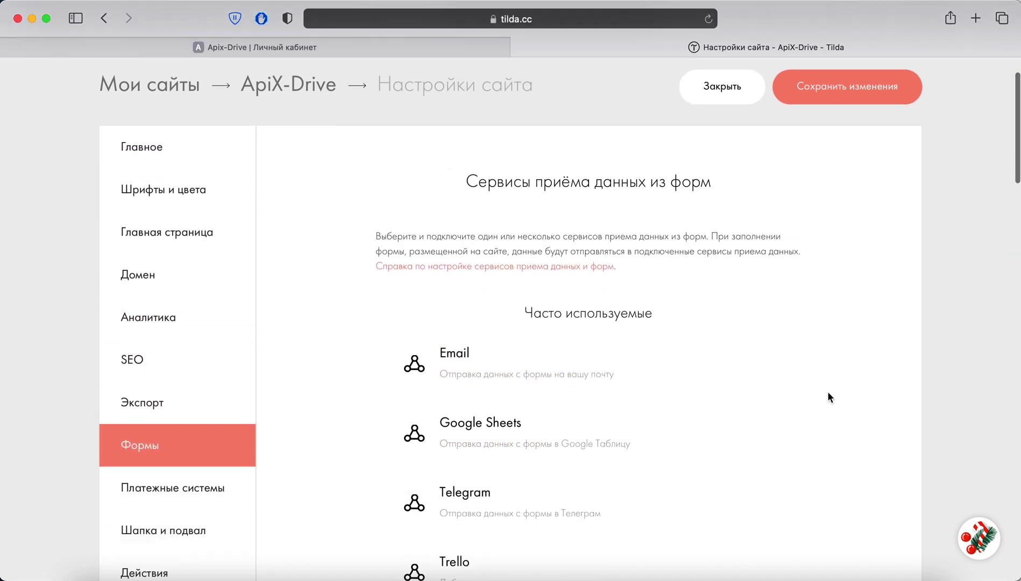
pyautogui.scroll(-15, 829, 398)
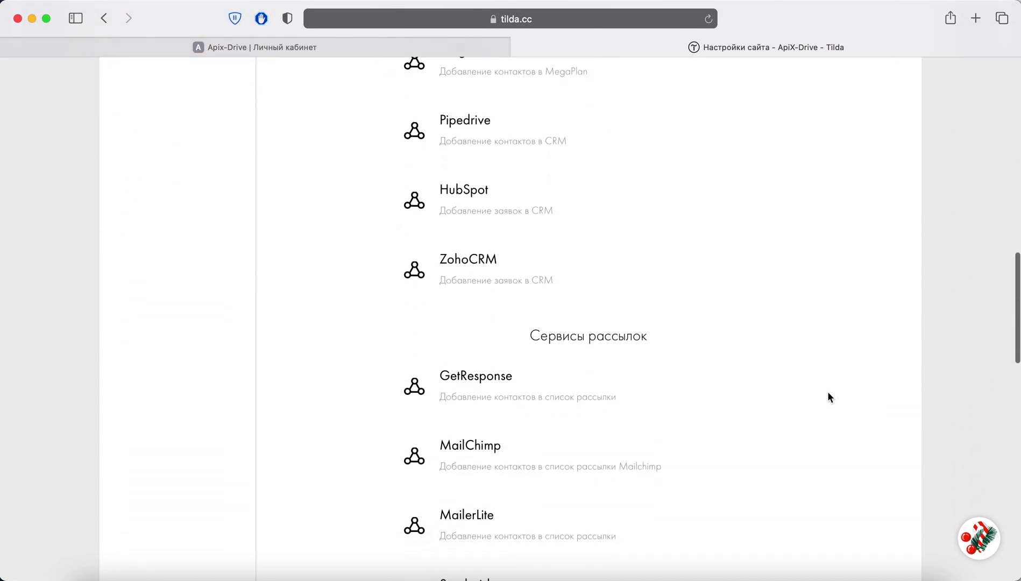
pyautogui.scroll(-10, 828, 397)
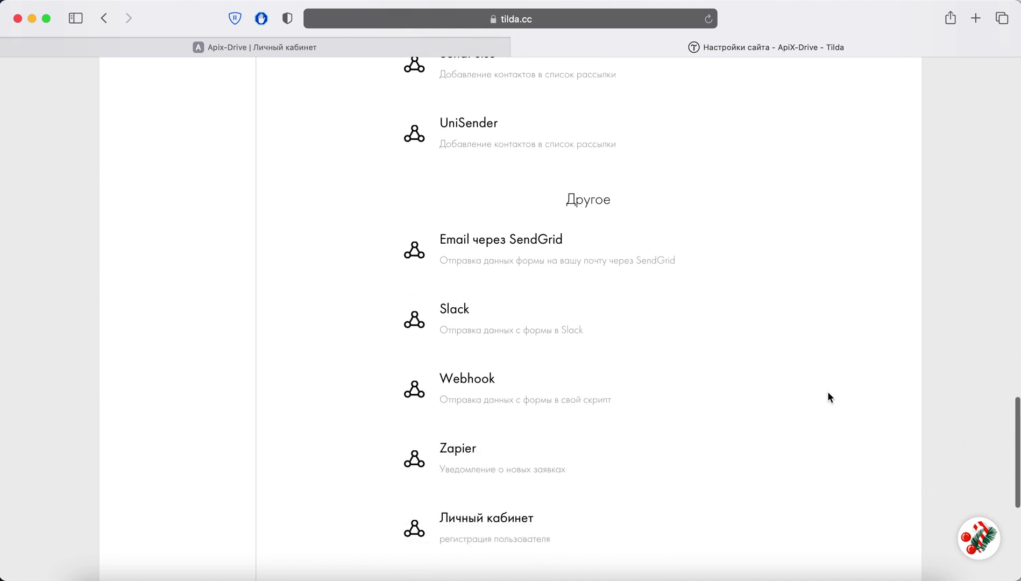
# Step: Add a Webhook data service with the pasted ApiX-Drive URL for all forms
pyautogui.click(511, 391)
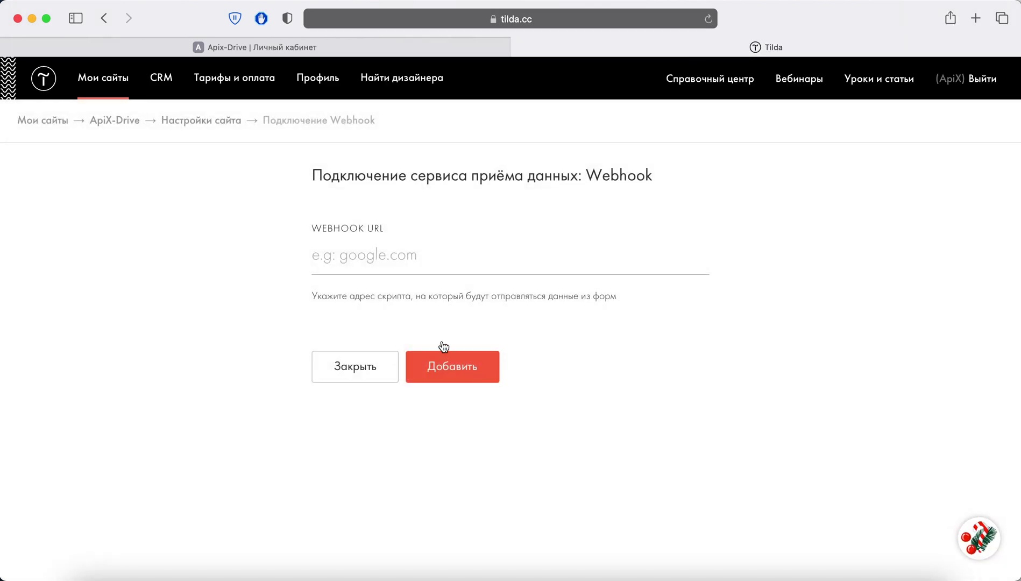
pyautogui.rightClick(345, 260)
pyautogui.click(372, 299)
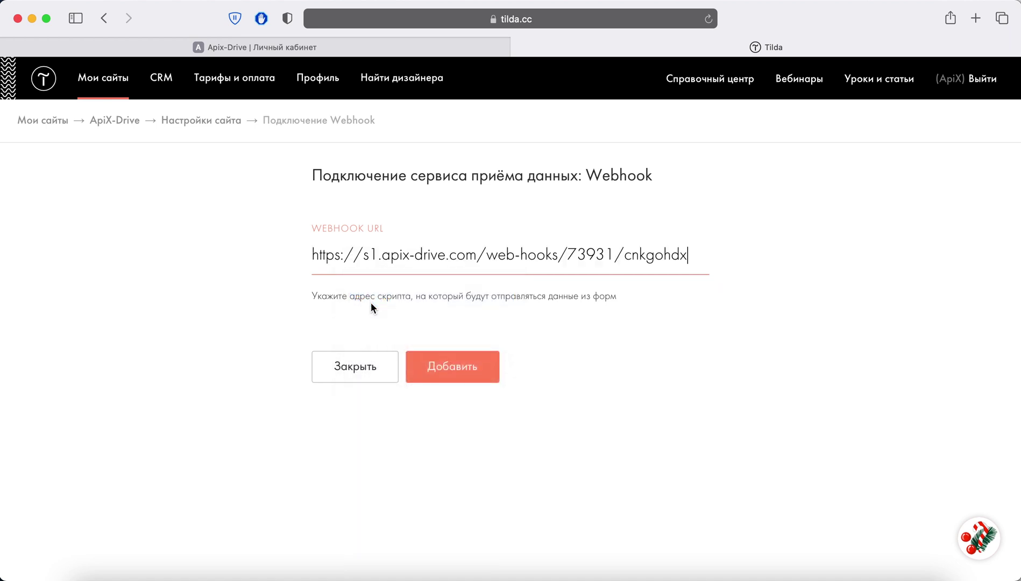
pyautogui.click(455, 374)
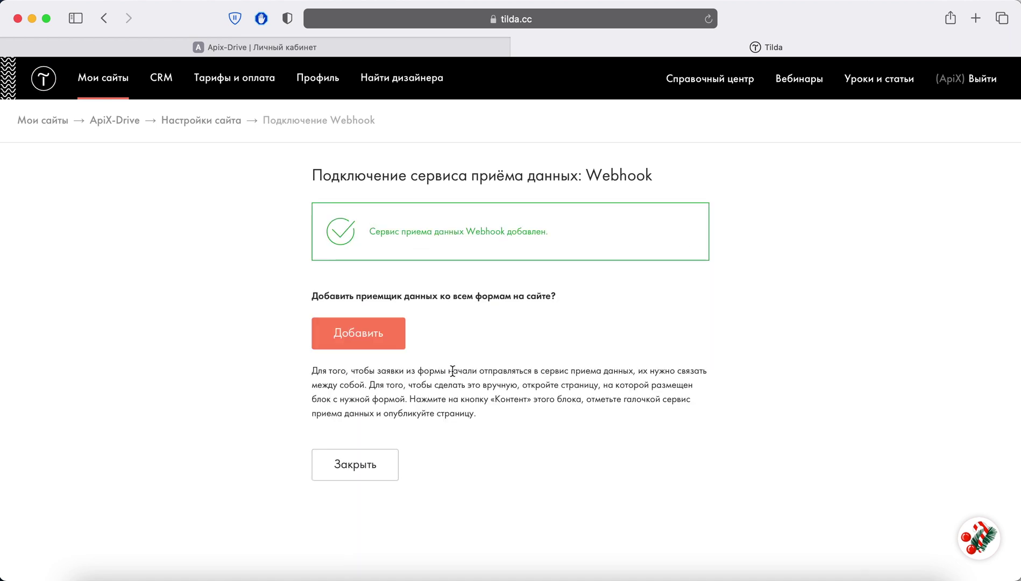
pyautogui.click(371, 335)
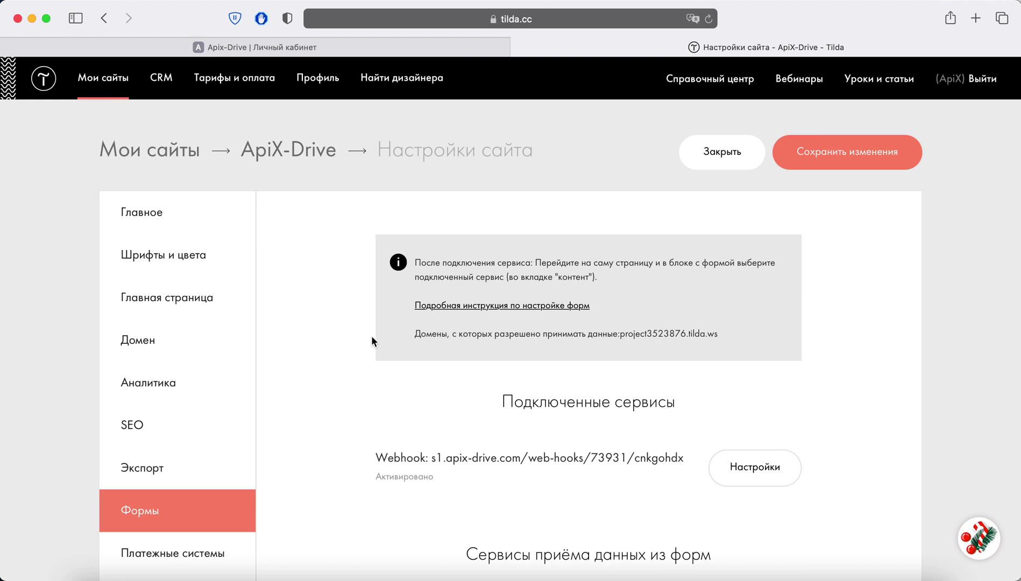
# Step: Enable Cookies, UTM and order items as array, then connect webhook to all forms
pyautogui.click(732, 466)
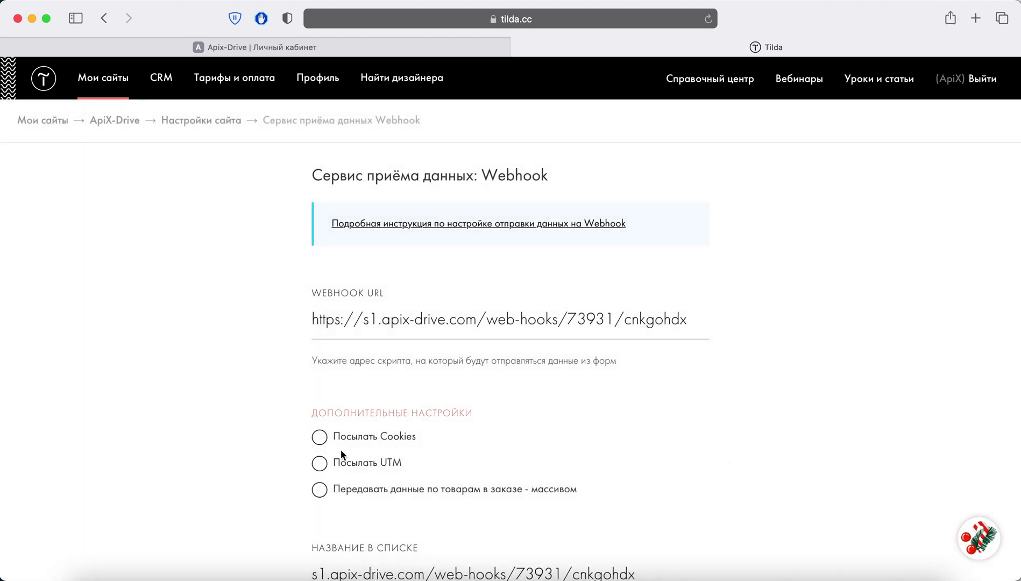
pyautogui.click(320, 437)
pyautogui.click(320, 464)
pyautogui.click(319, 490)
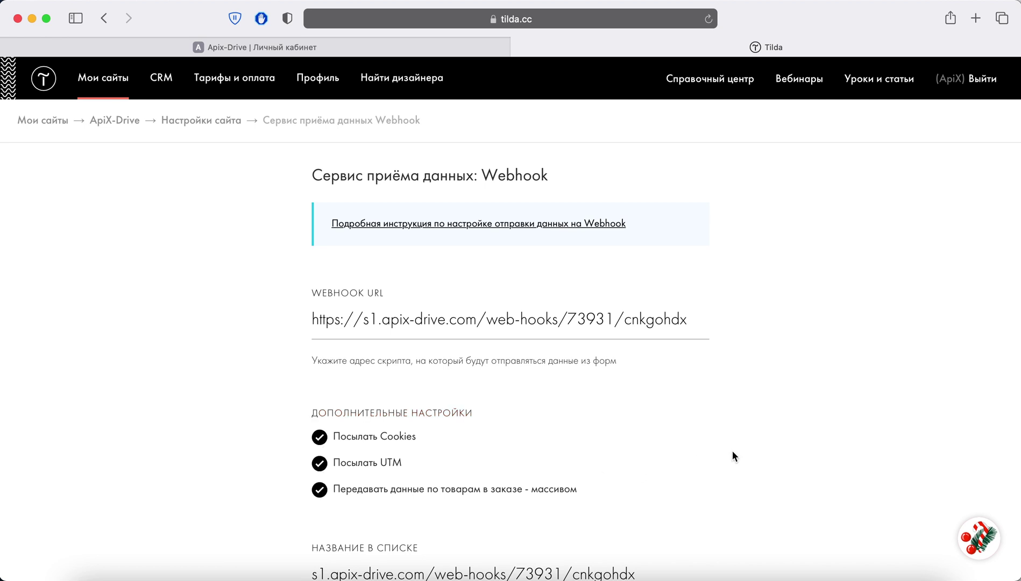
pyautogui.scroll(-10, 732, 450)
pyautogui.click(457, 352)
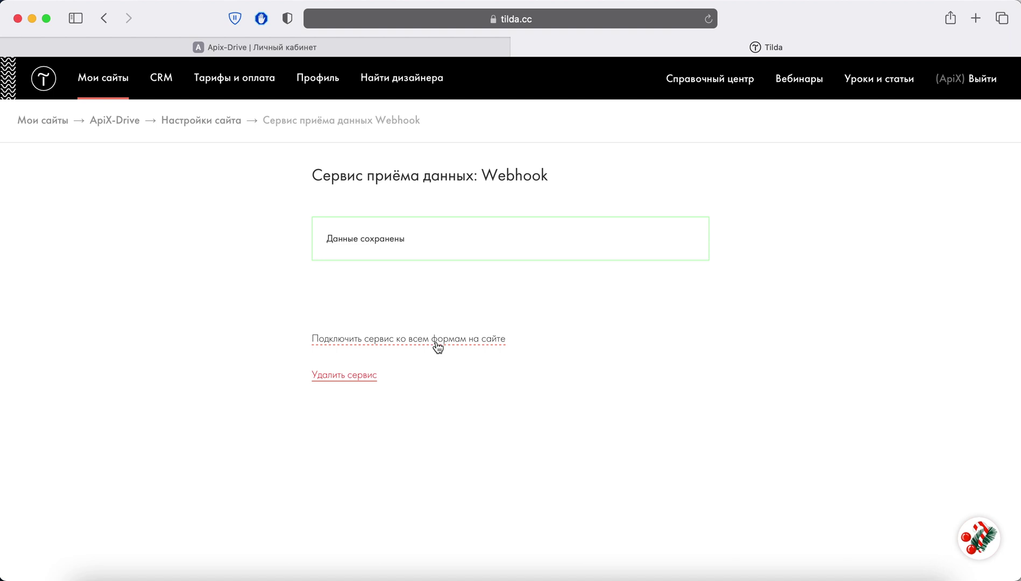
pyautogui.click(438, 345)
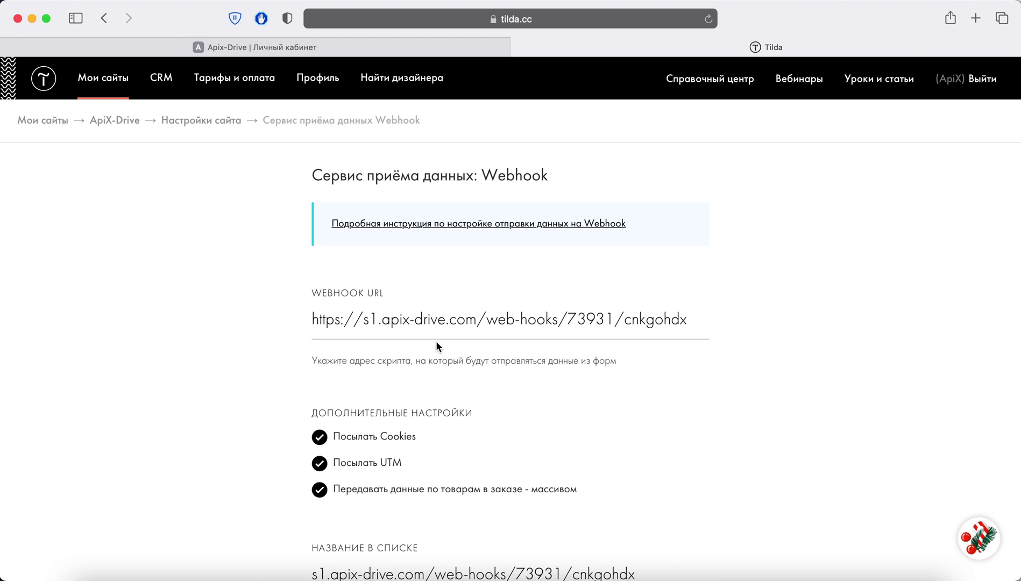
# Step: Publish all pages of the ApiX-Drive site and open its home page
pyautogui.click(121, 121)
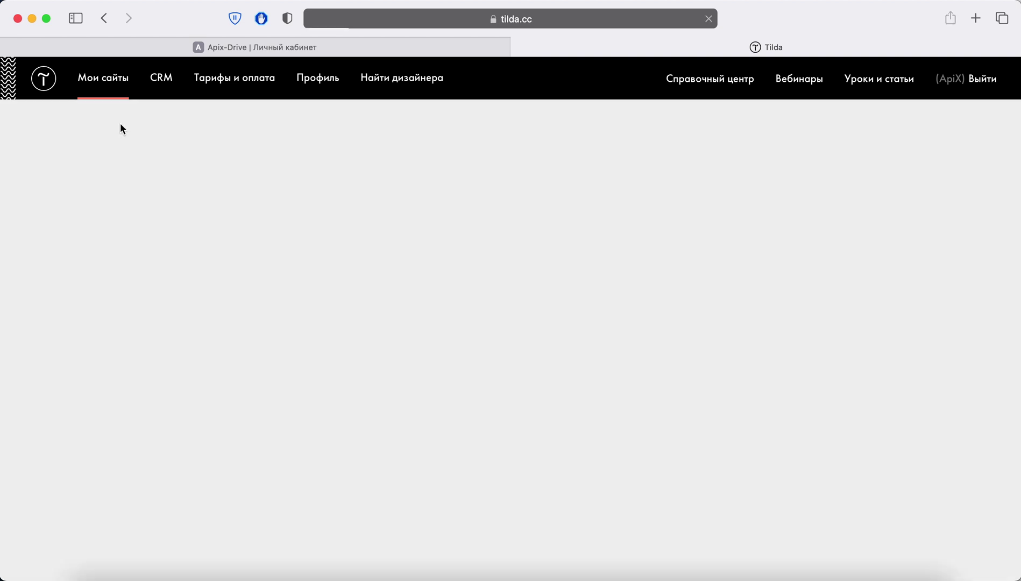
pyautogui.click(310, 160)
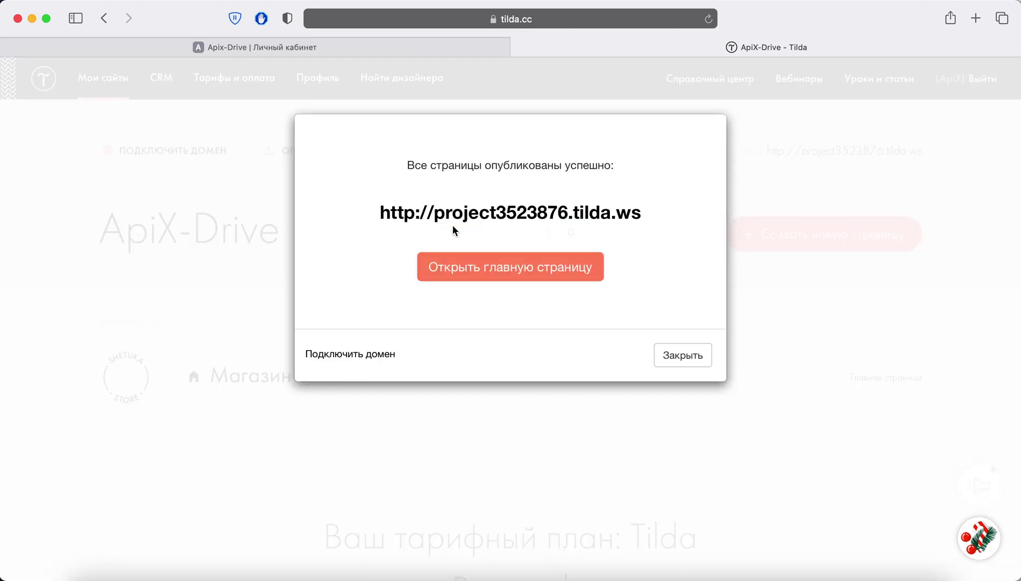
pyautogui.click(491, 267)
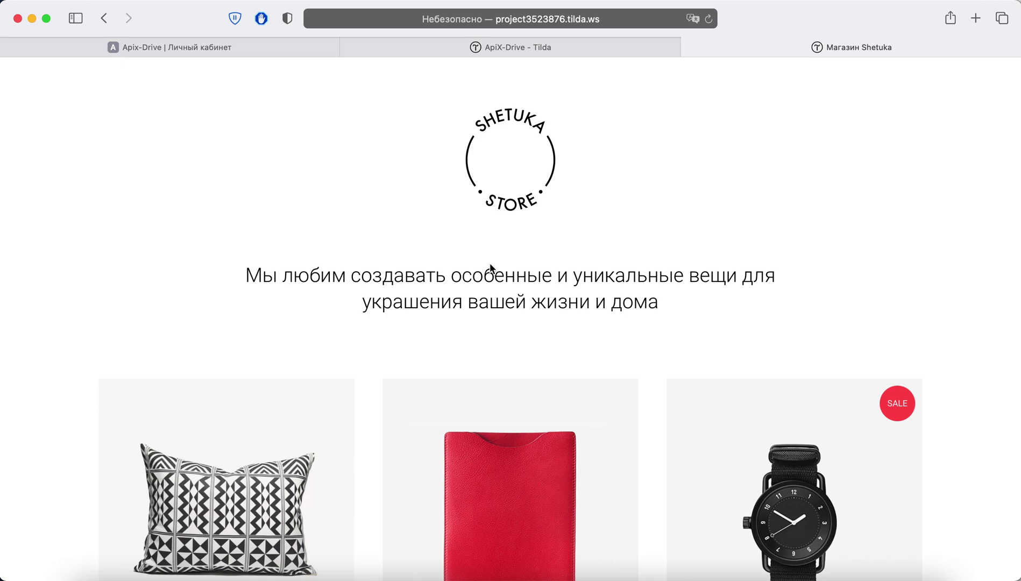
# Step: Add the Подушка «Trema» pillow to the cart with quantity 4
pyautogui.scroll(-3, 491, 267)
pyautogui.click(260, 399)
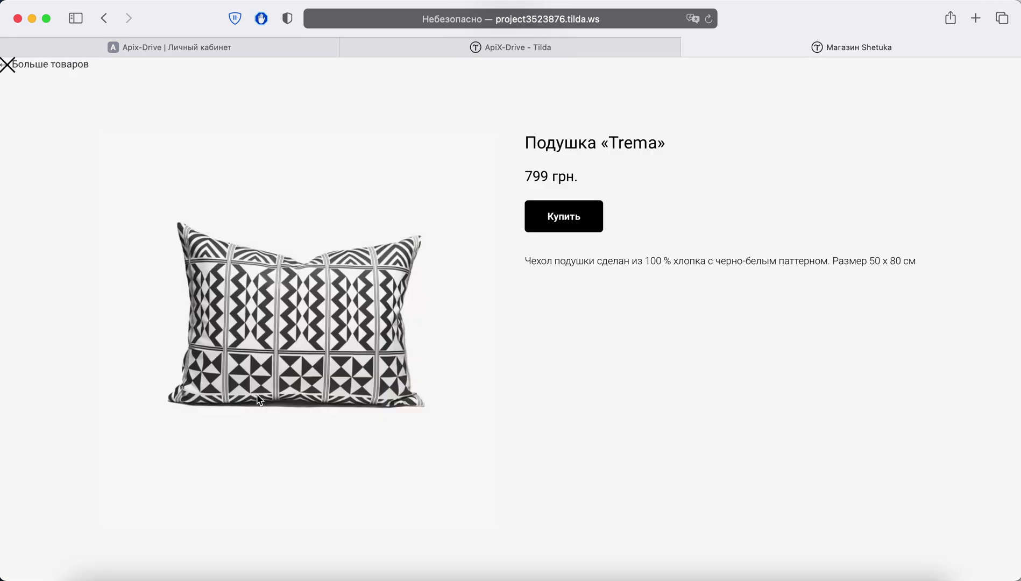
pyautogui.click(580, 215)
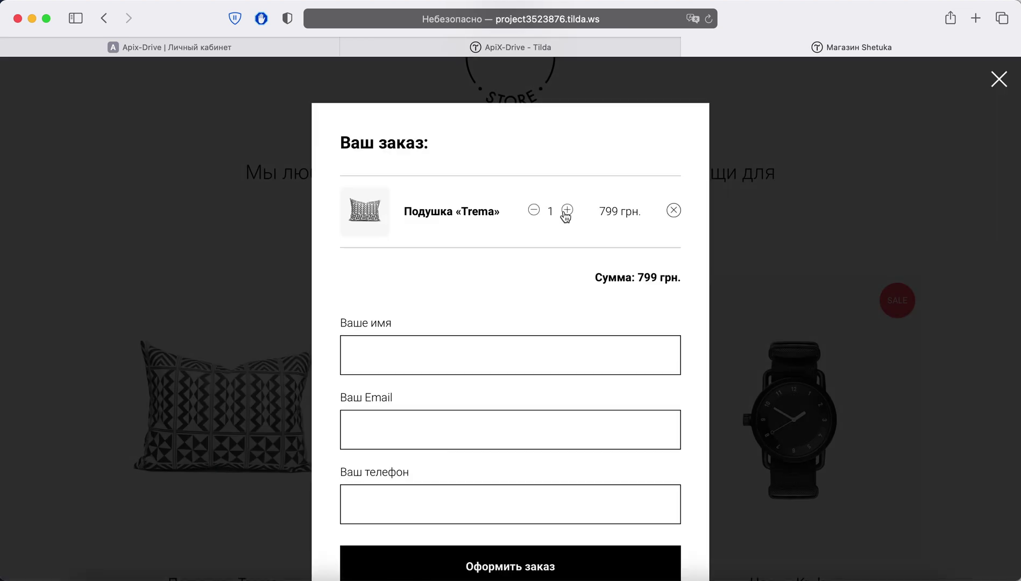
pyautogui.click(566, 211)
pyautogui.click(567, 211)
pyautogui.click(567, 211)
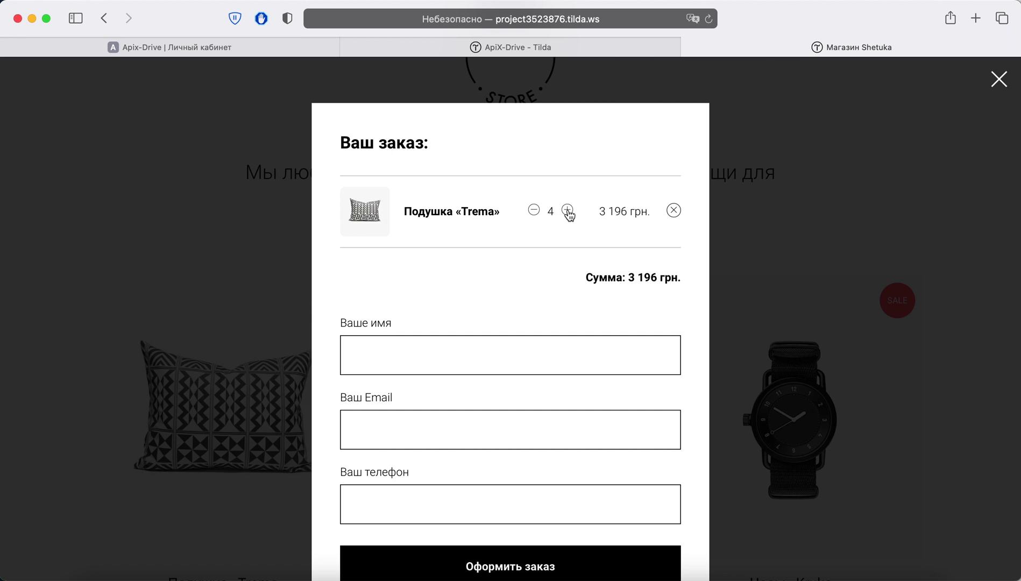
# Step: Fill in the buyer's name, e-mail and phone, and submit the 3 196 грн. order
pyautogui.click(380, 364)
pyautogui.write('ApiX-Drive')
pyautogui.press('Tab')
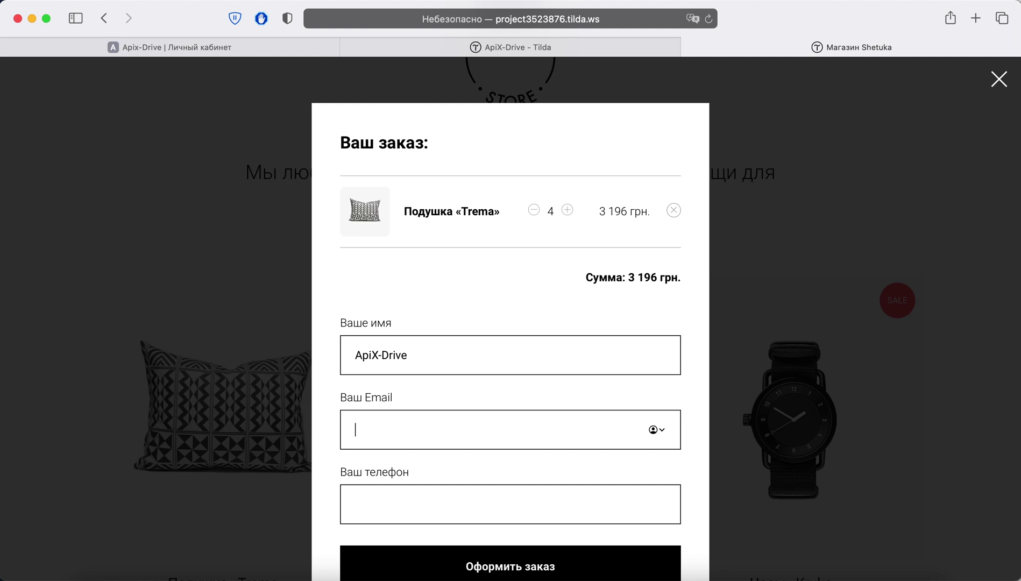
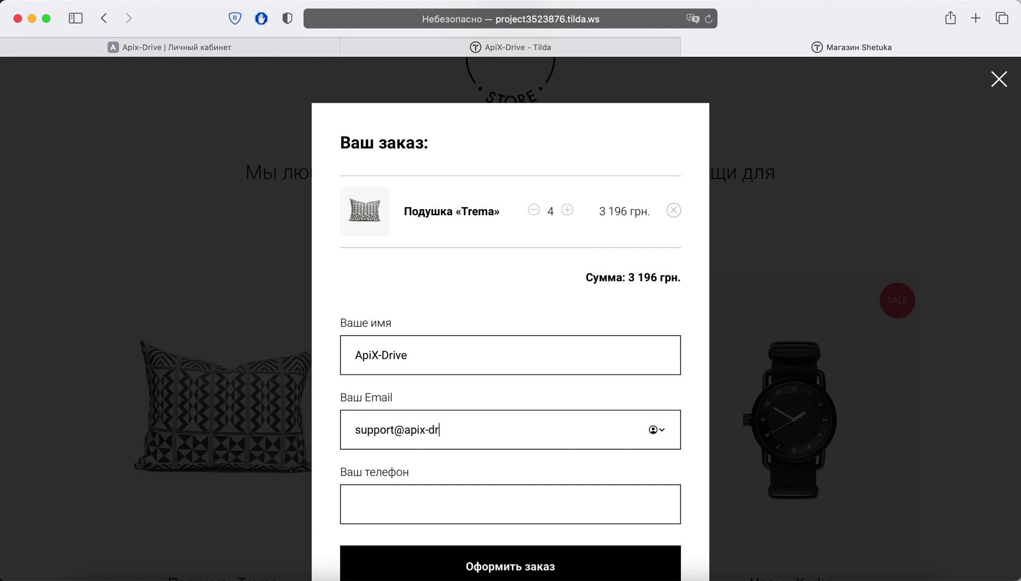
pyautogui.press('Tab')
pyautogui.write('+38067')
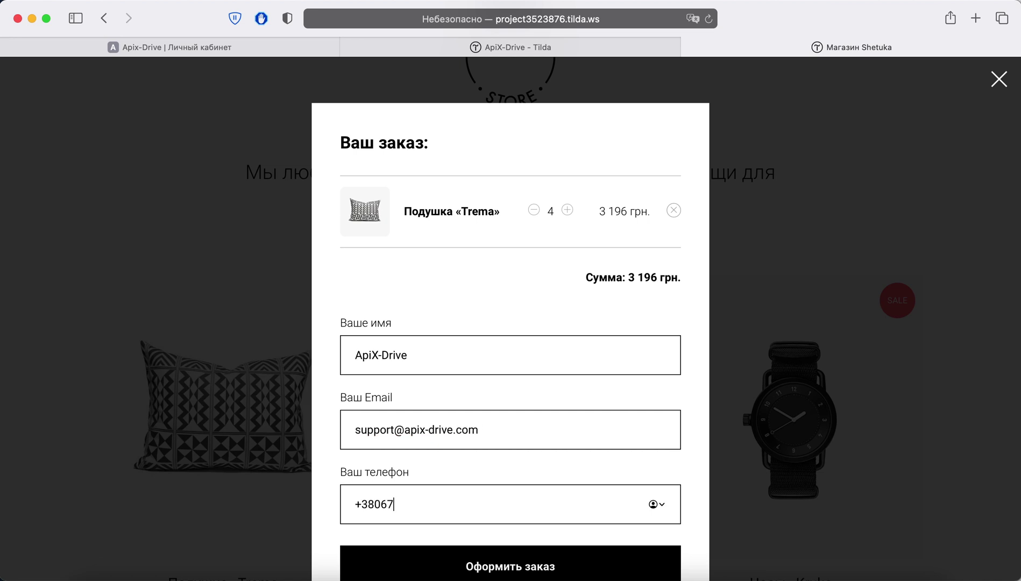
pyautogui.write('0000000')
pyautogui.scroll(-2, 380, 366)
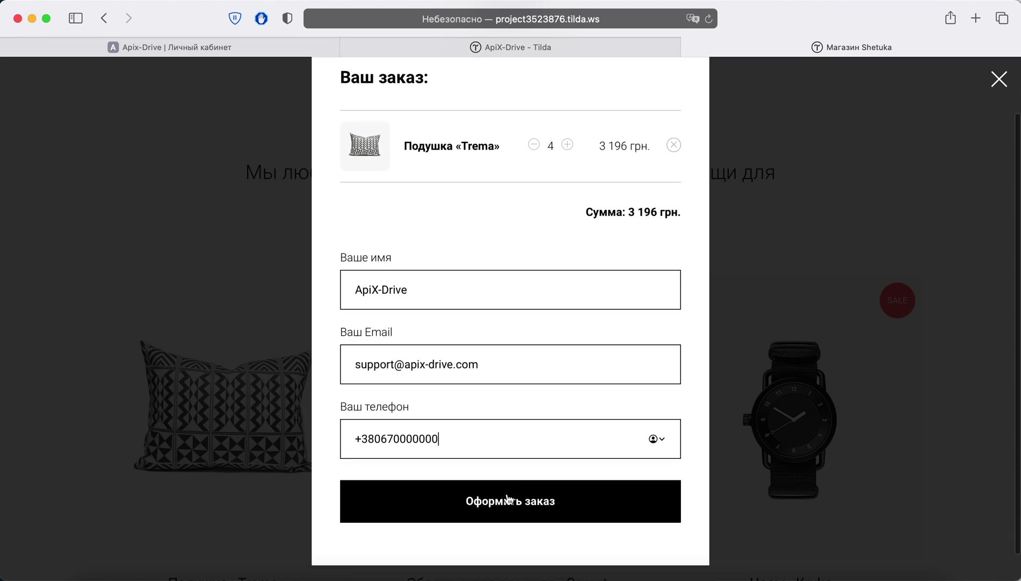
pyautogui.click(509, 500)
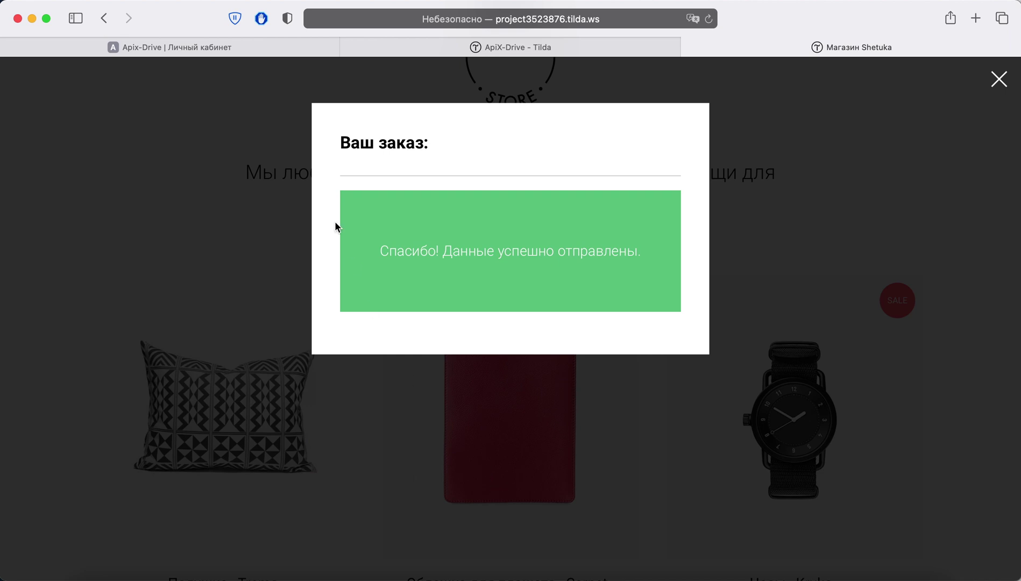
pyautogui.click(257, 51)
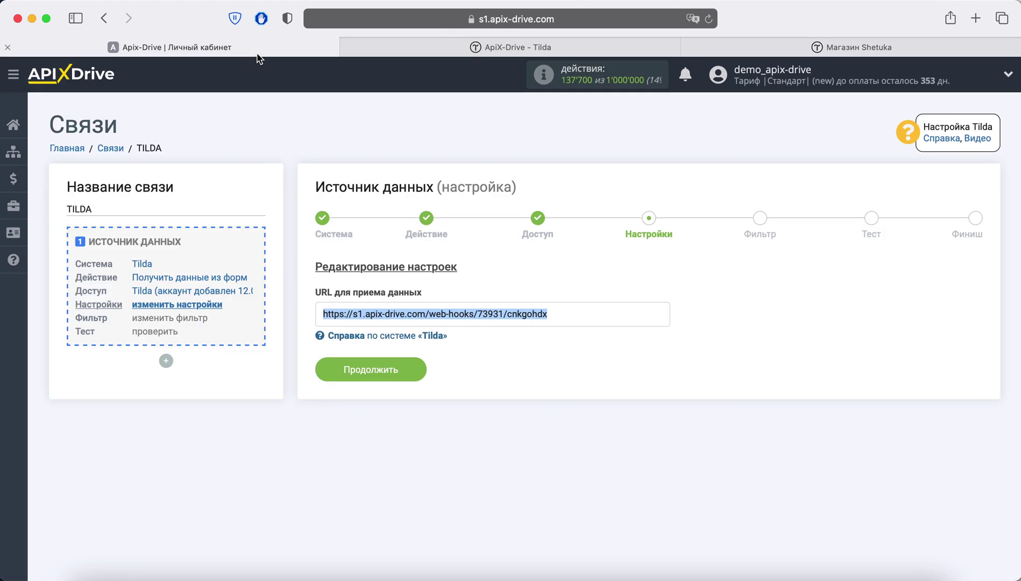
# Step: Skip the filter, review the test order fields, and finish the Tilda source setup
pyautogui.click(415, 370)
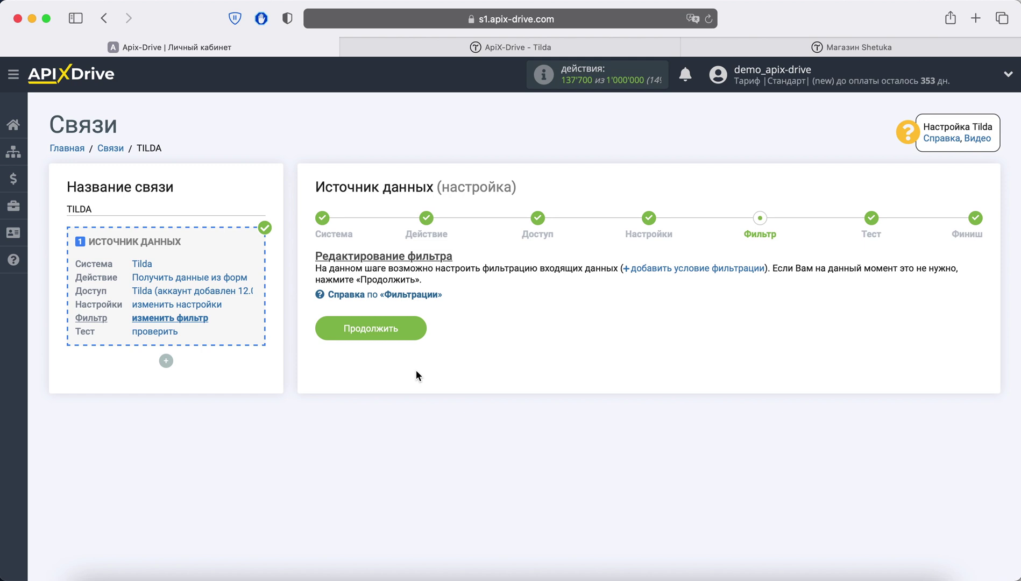
pyautogui.click(407, 328)
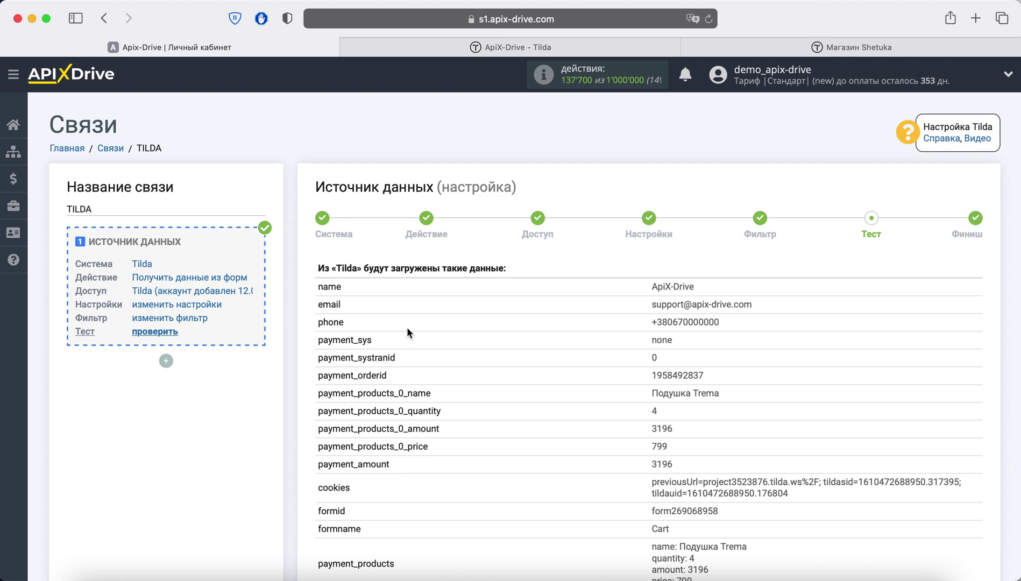
pyautogui.scroll(-3, 408, 332)
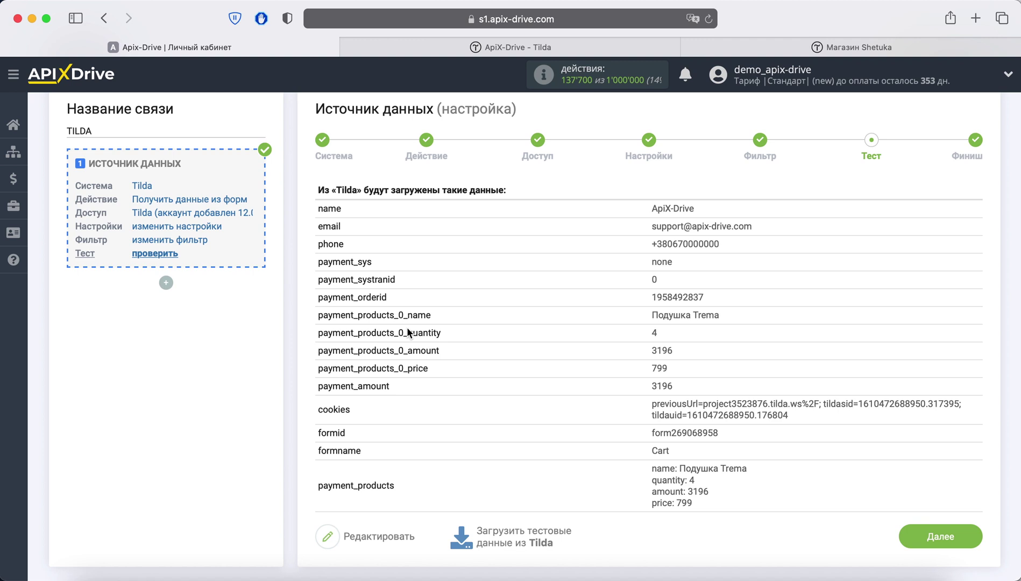
pyautogui.click(909, 527)
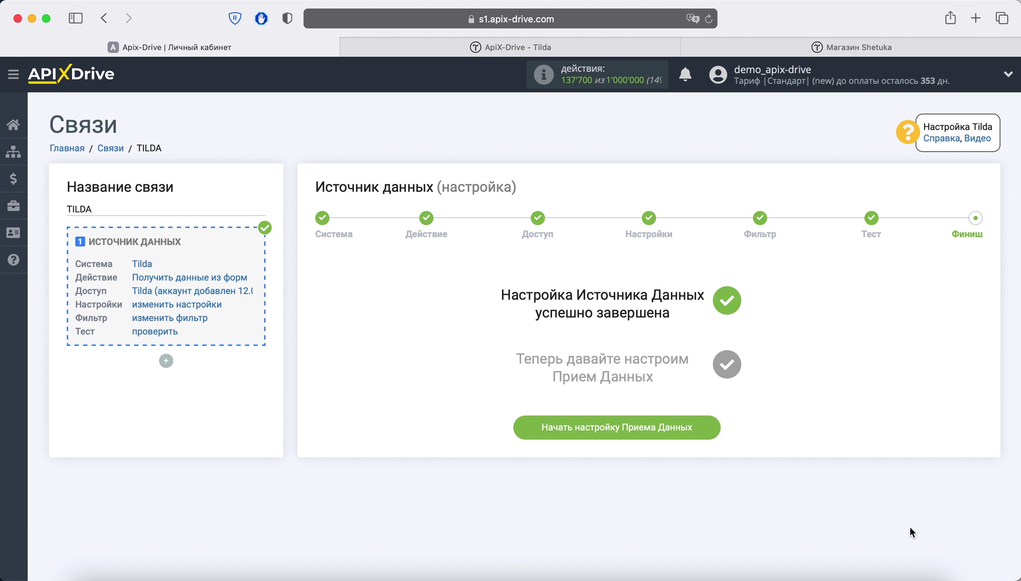
# Step: Set Телеграм as the receiving system with the Отправить сообщение action
pyautogui.click(697, 423)
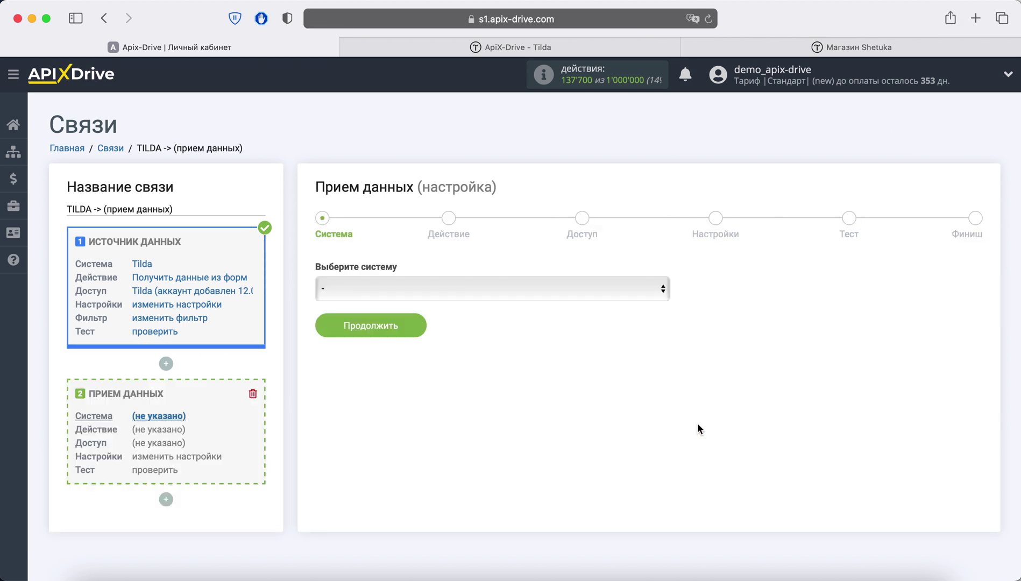
pyautogui.click(523, 293)
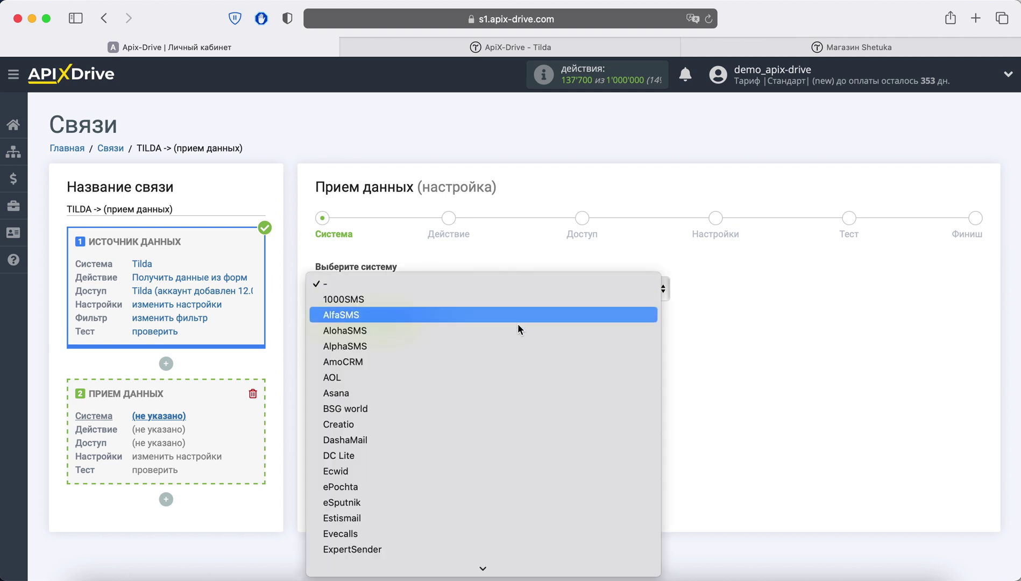
pyautogui.scroll(-15, 524, 378)
pyautogui.scroll(-20, 524, 377)
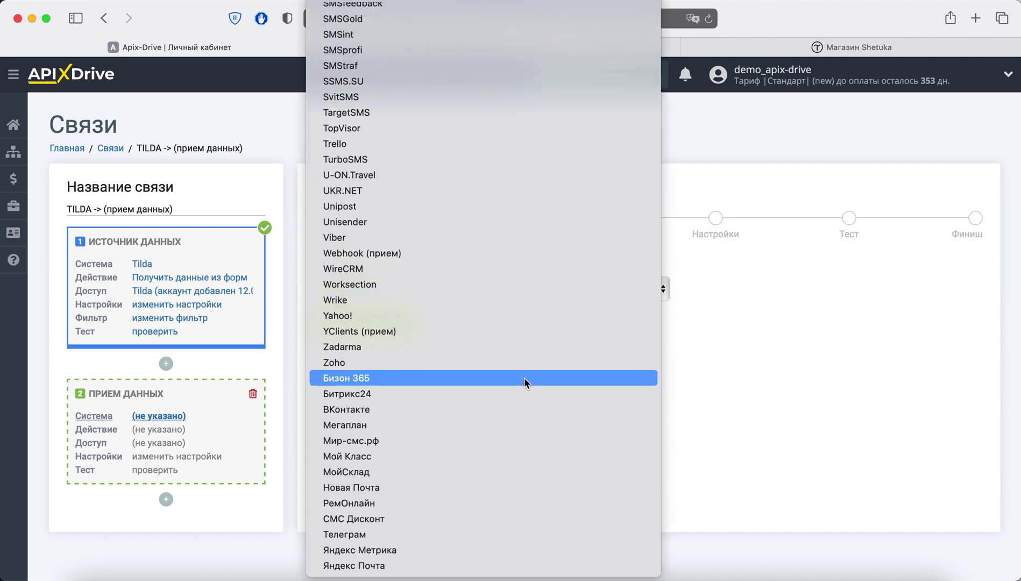
pyautogui.click(429, 534)
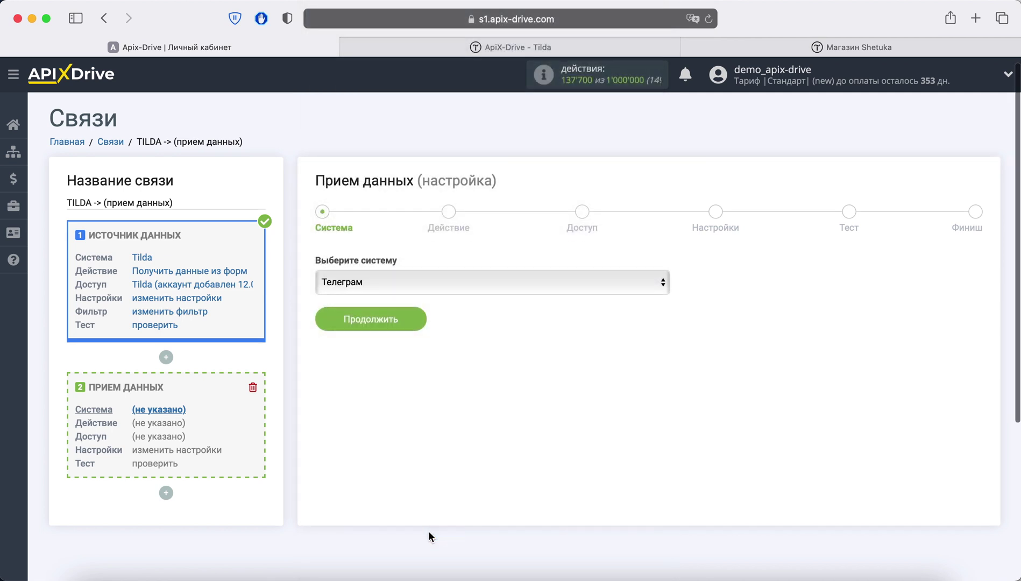
pyautogui.click(412, 307)
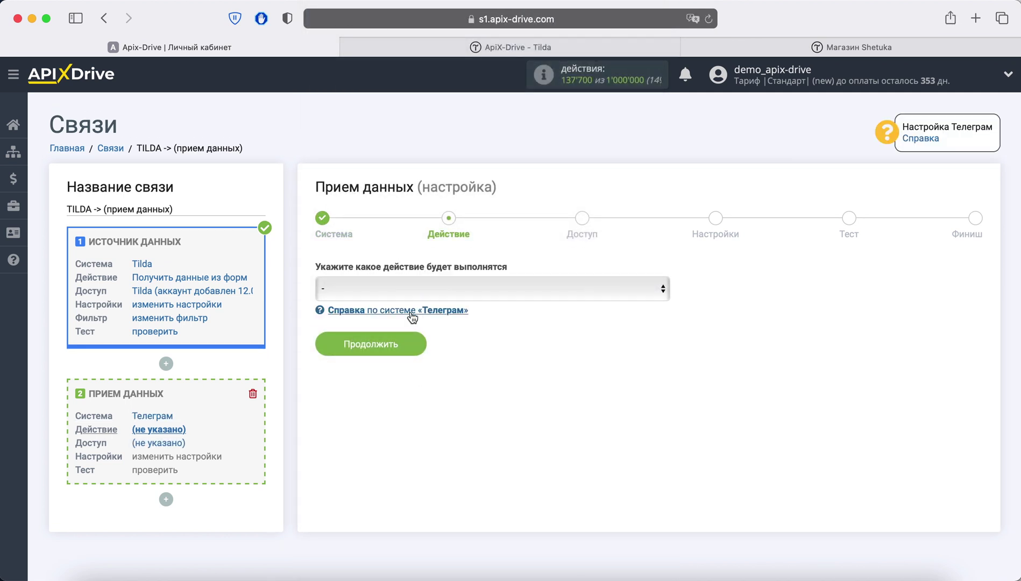
pyautogui.click(408, 292)
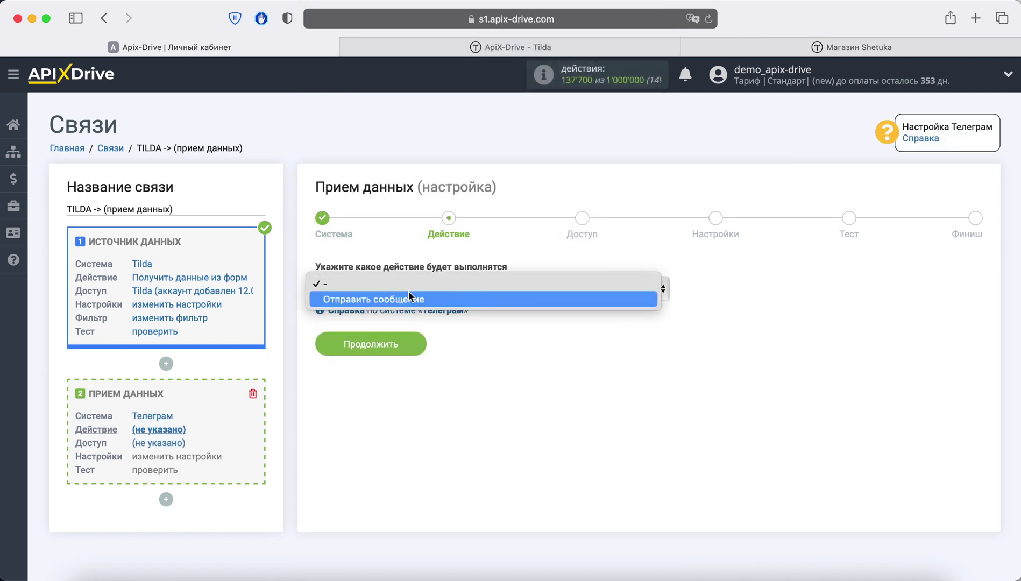
pyautogui.click(439, 300)
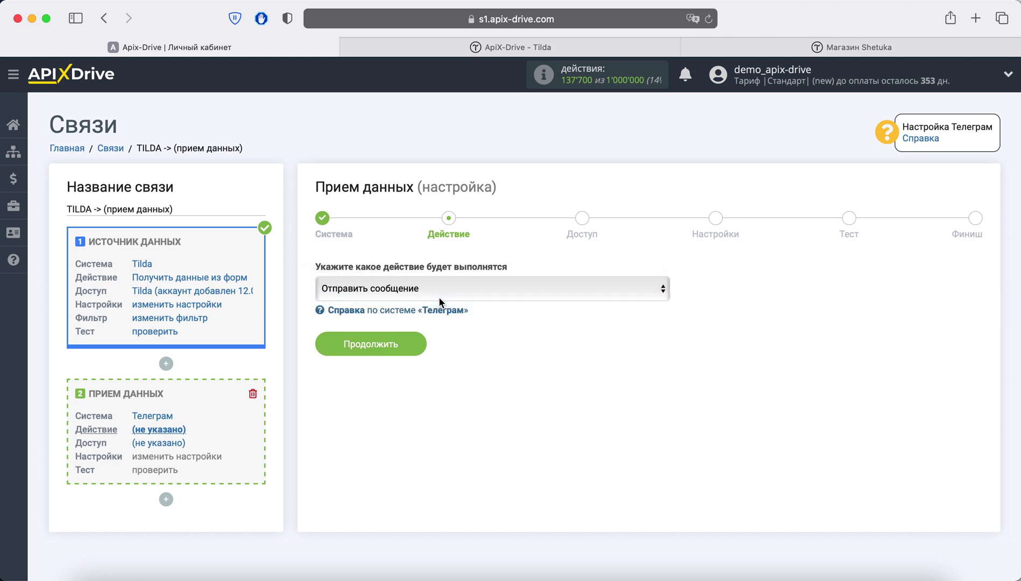
pyautogui.click(414, 341)
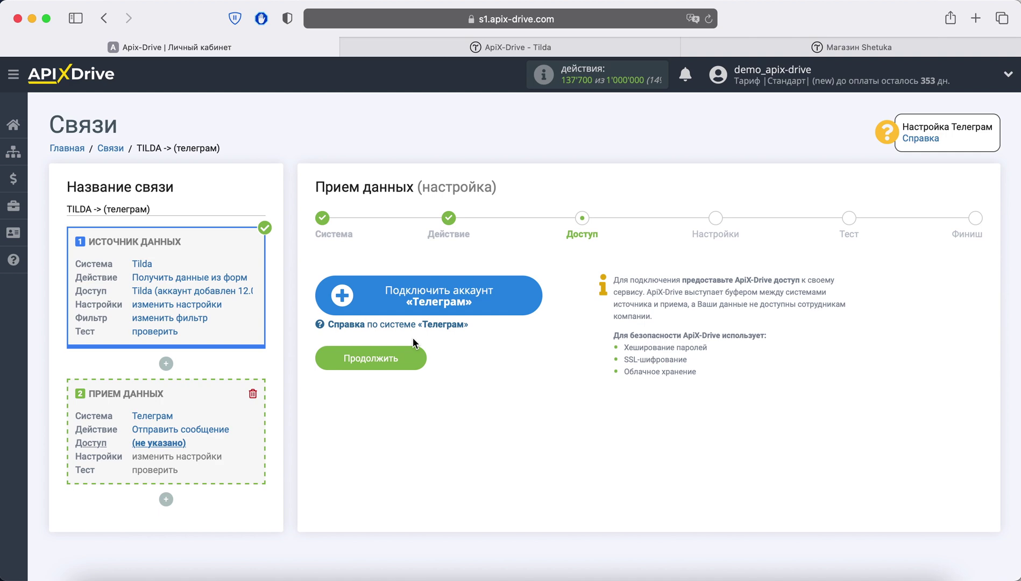
pyautogui.click(398, 310)
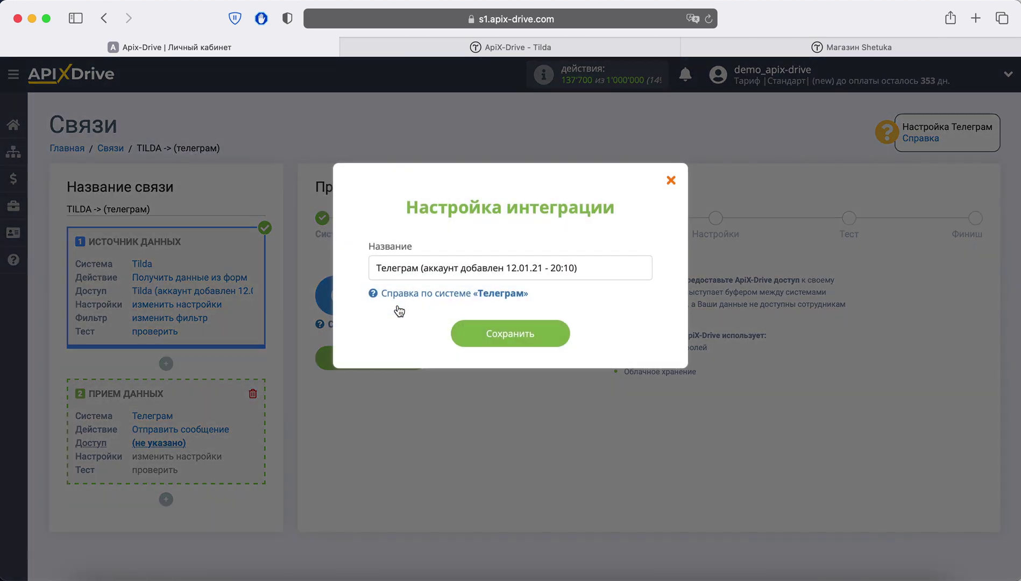
pyautogui.click(472, 336)
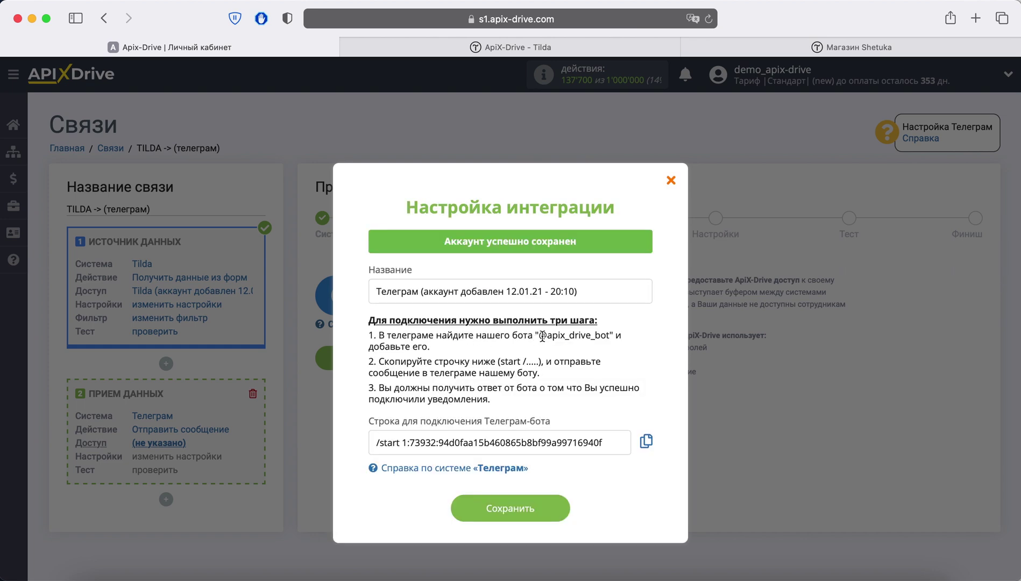
pyautogui.moveTo(540, 335); pyautogui.dragTo(608, 345)
pyautogui.press('super+c')
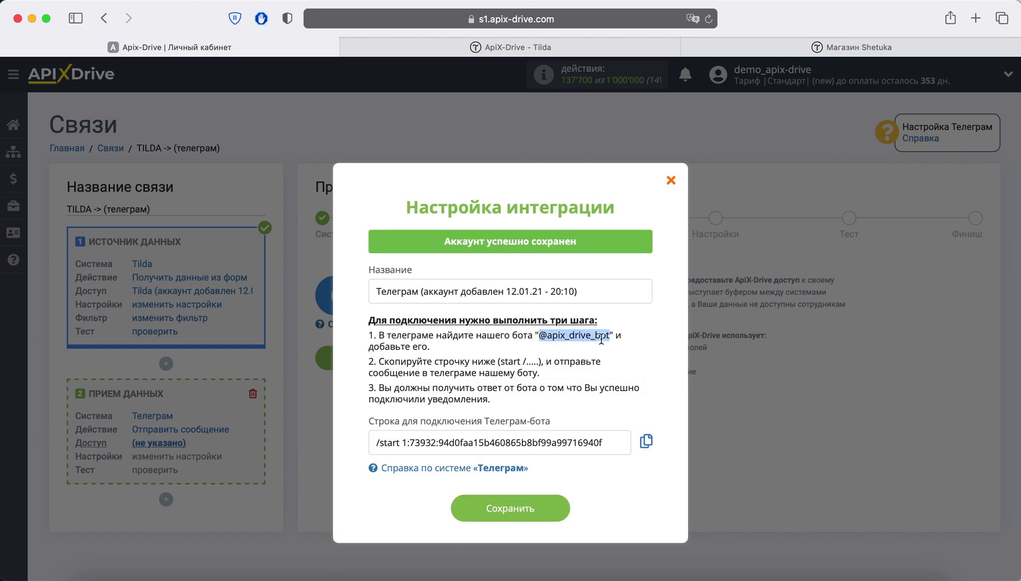
pyautogui.rightClick(607, 343)
pyautogui.click(623, 385)
pyautogui.press('super+Tab')
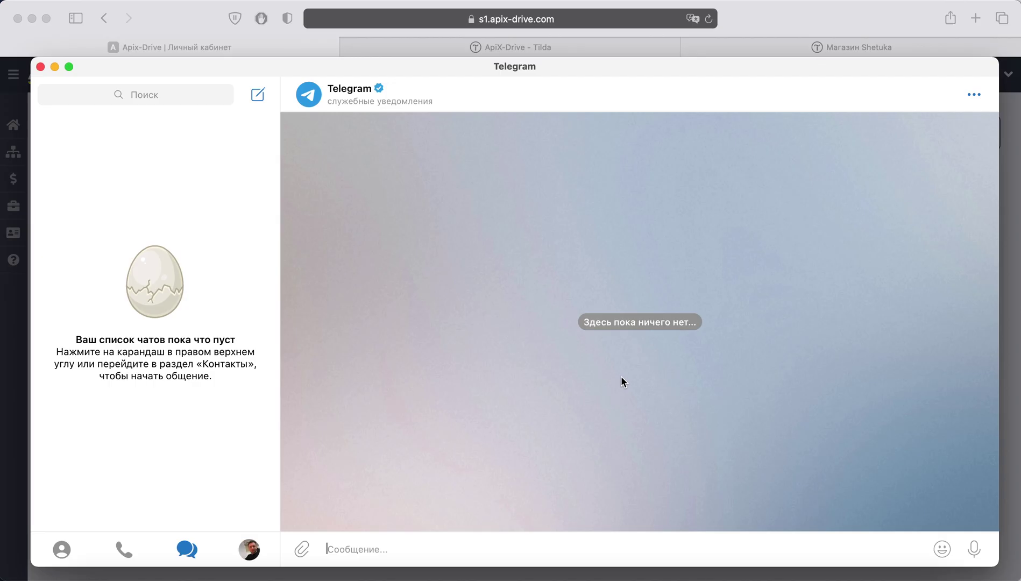
# Step: Find the ApiX-Drive |Уведомления| bot in Telegram and start it
pyautogui.click(84, 94)
pyautogui.rightClick(83, 93)
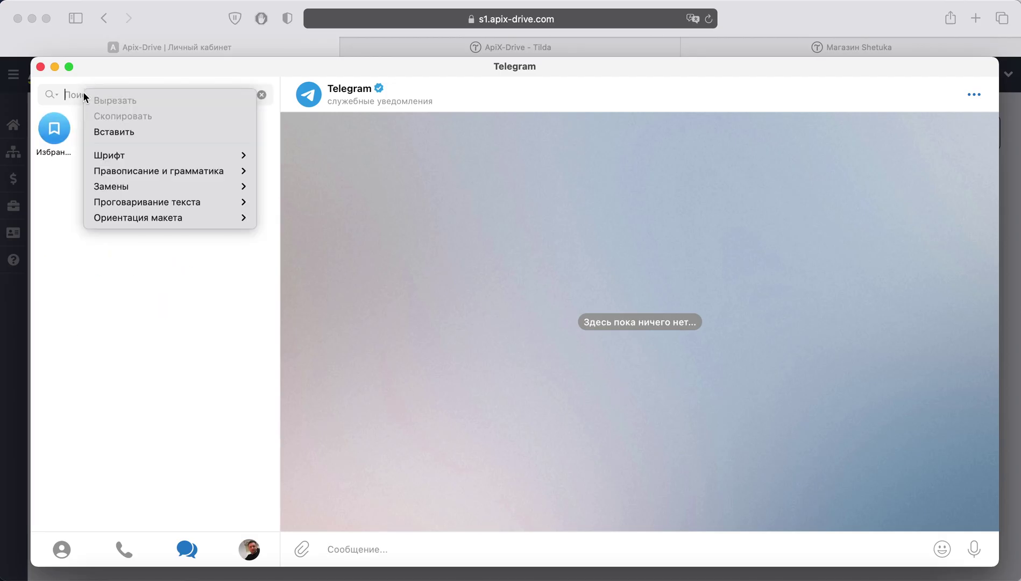
pyautogui.click(120, 127)
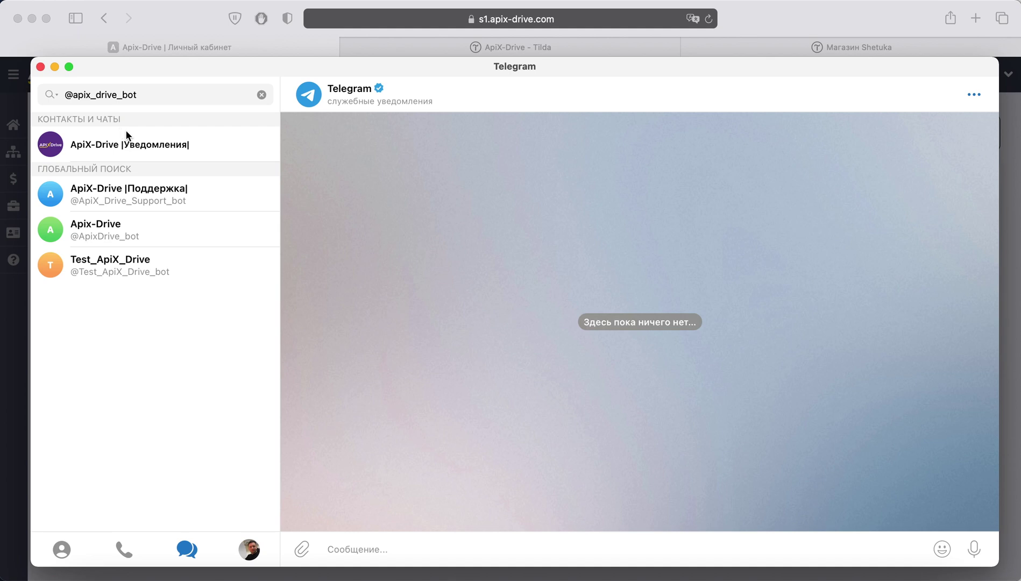
pyautogui.click(198, 150)
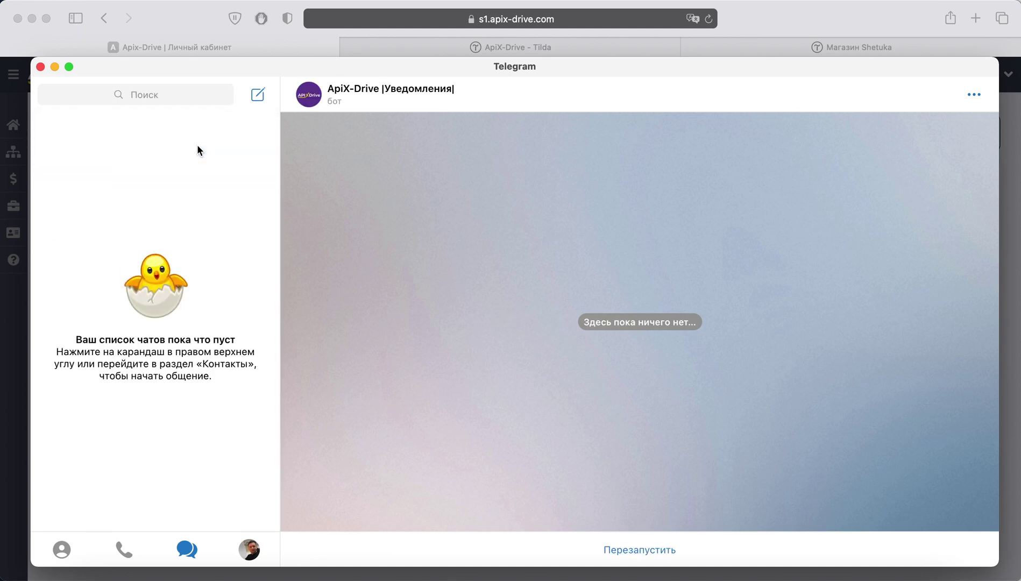
pyautogui.click(623, 548)
pyautogui.press('super+Tab')
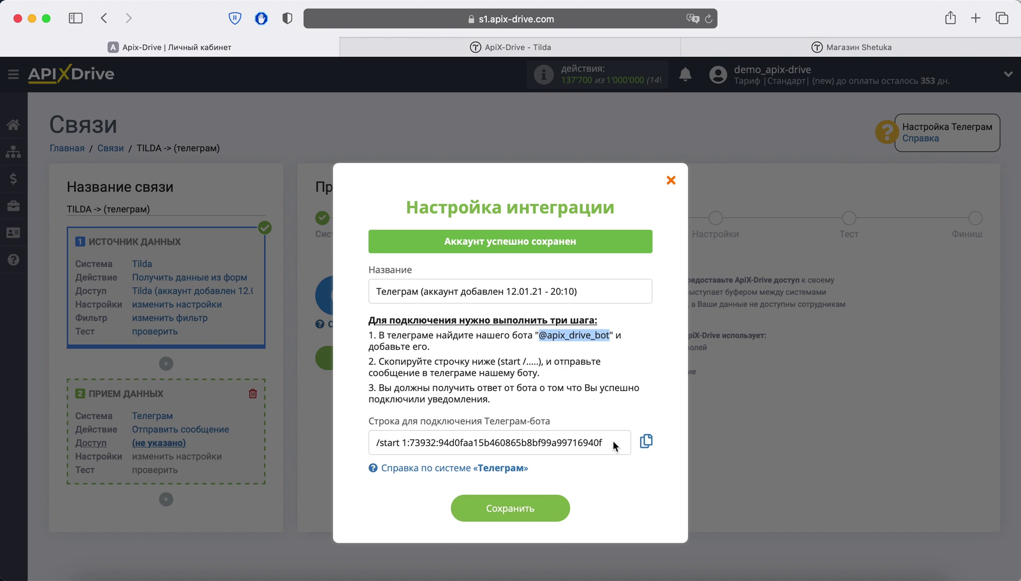
# Step: Send the bot the copied /start connection string and save the Telegram account
pyautogui.moveTo(613, 443); pyautogui.dragTo(375, 442)
pyautogui.rightClick(427, 443)
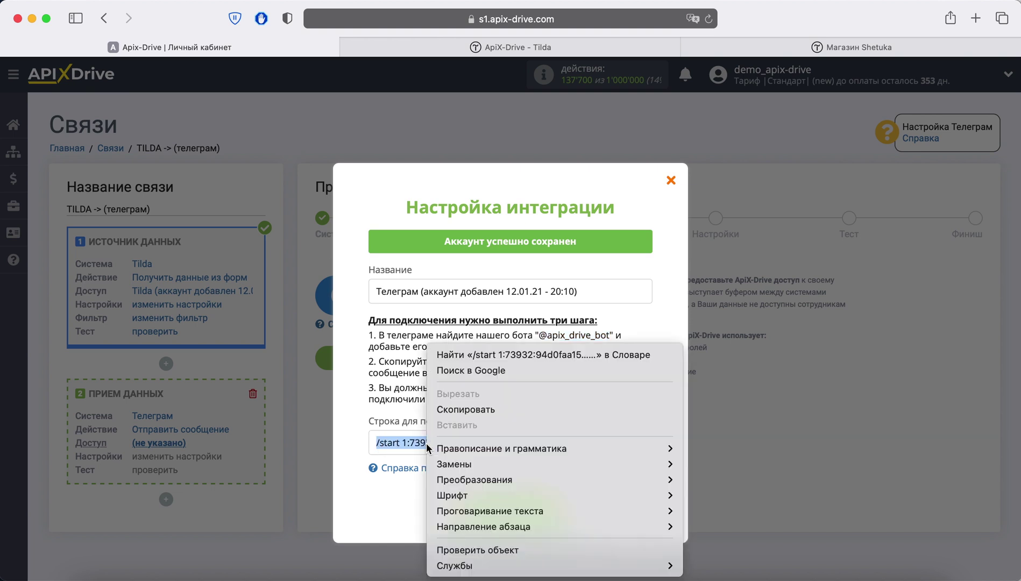
pyautogui.click(455, 410)
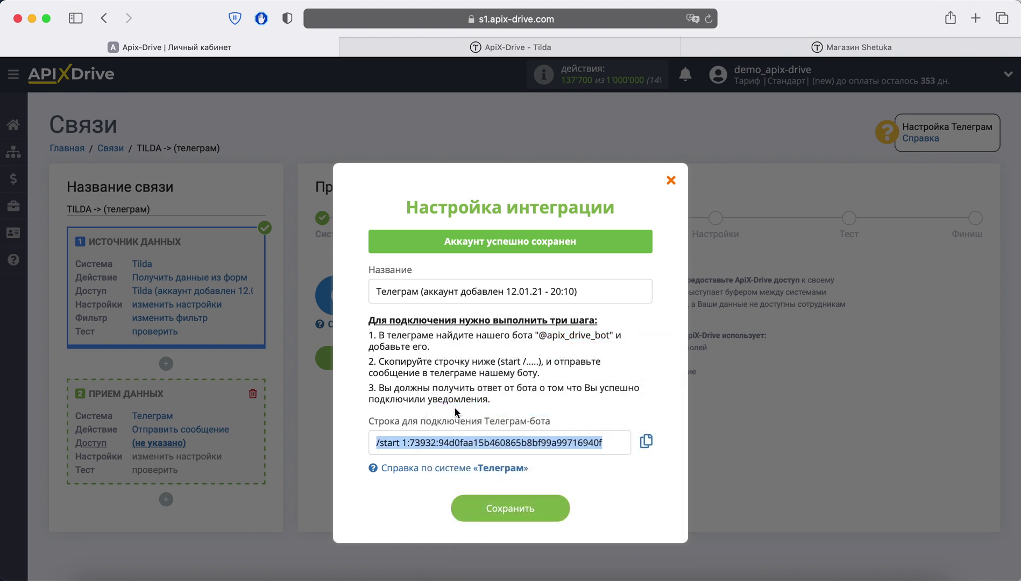
pyautogui.press('super+Tab')
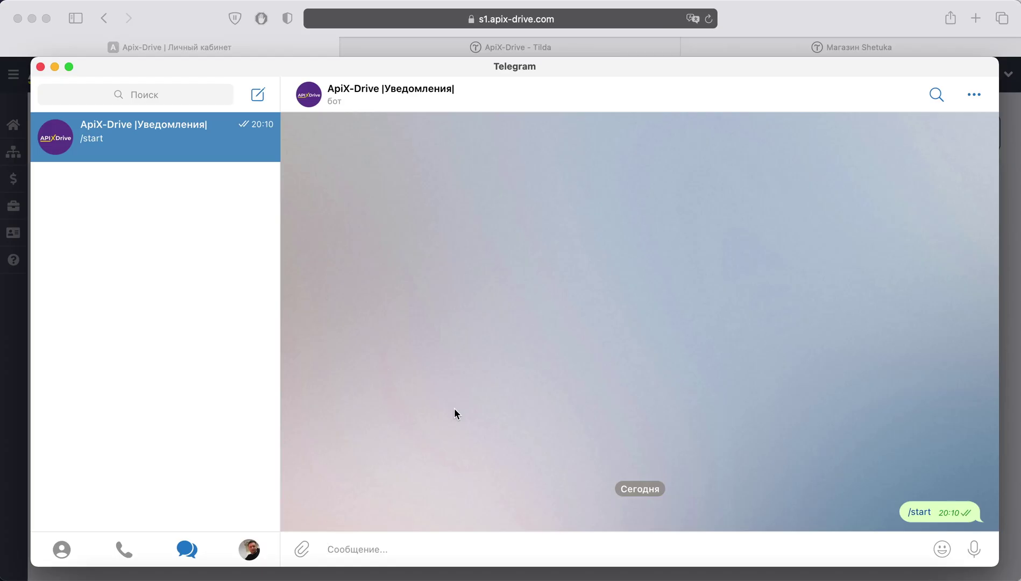
pyautogui.rightClick(372, 542)
pyautogui.click(382, 518)
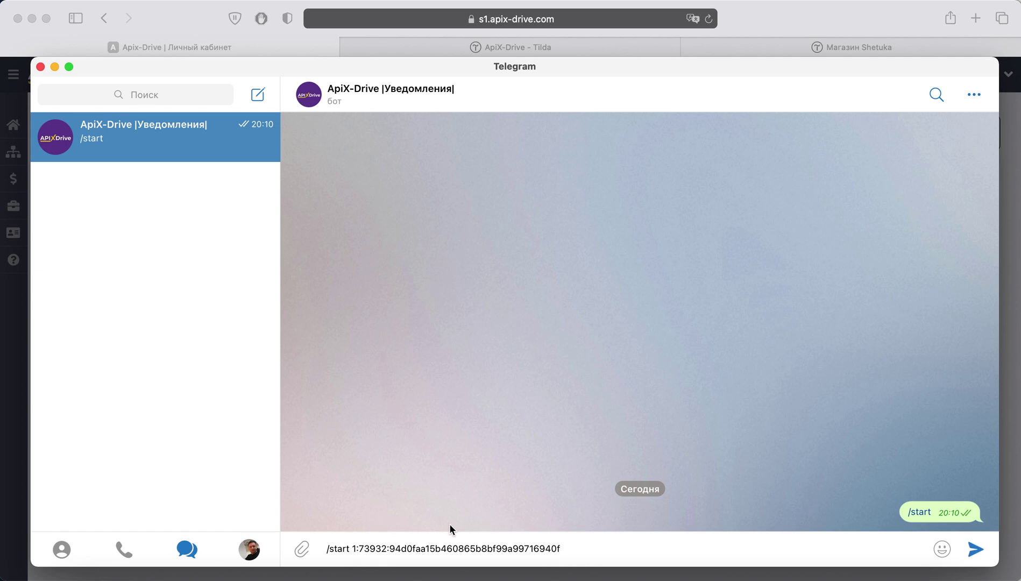
pyautogui.click(979, 548)
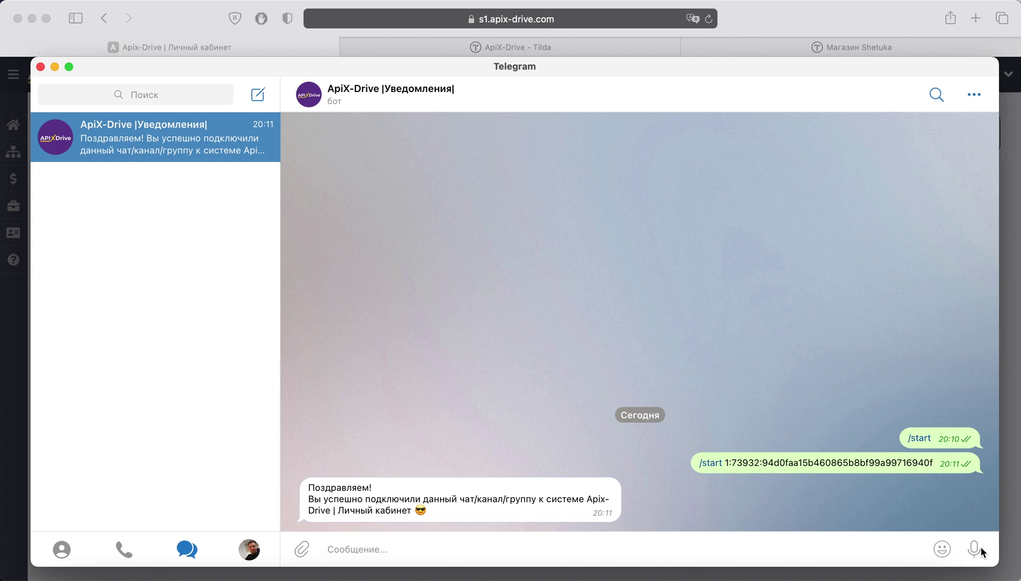
pyautogui.press('super+Tab')
pyautogui.click(512, 512)
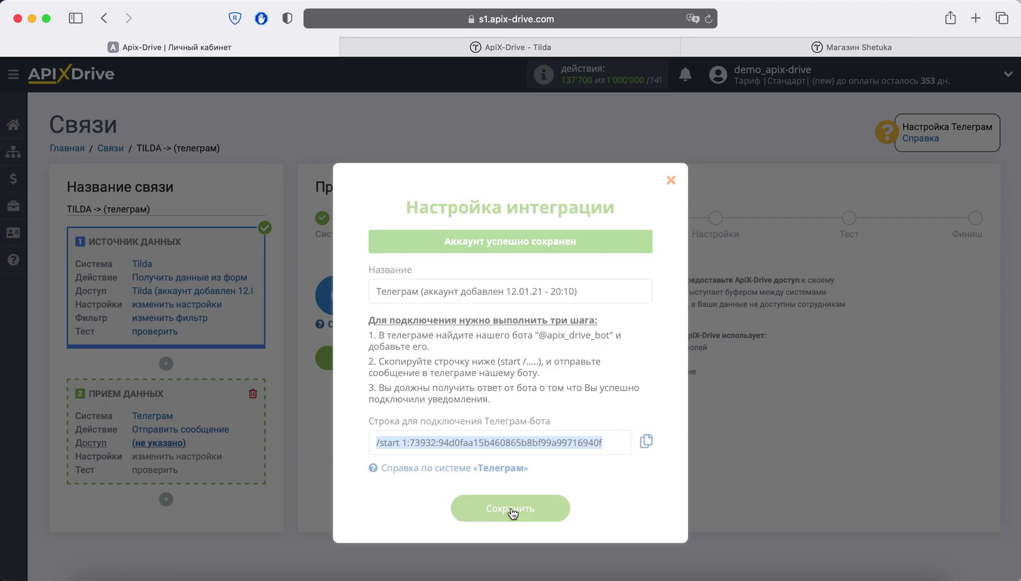
# Step: Reload so the saved Telegram login is selected, then continue to message settings
pyautogui.click(708, 20)
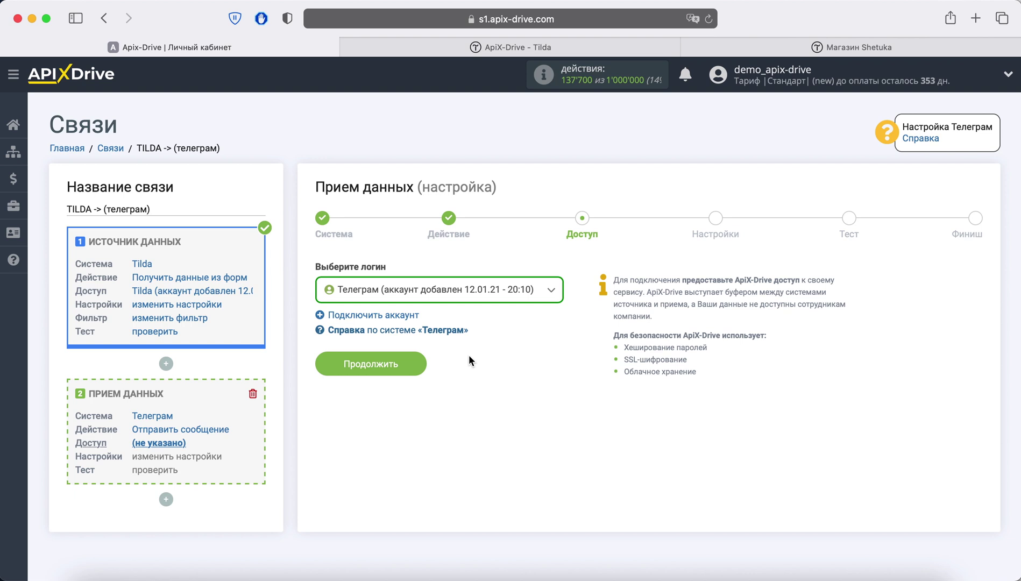
pyautogui.click(418, 359)
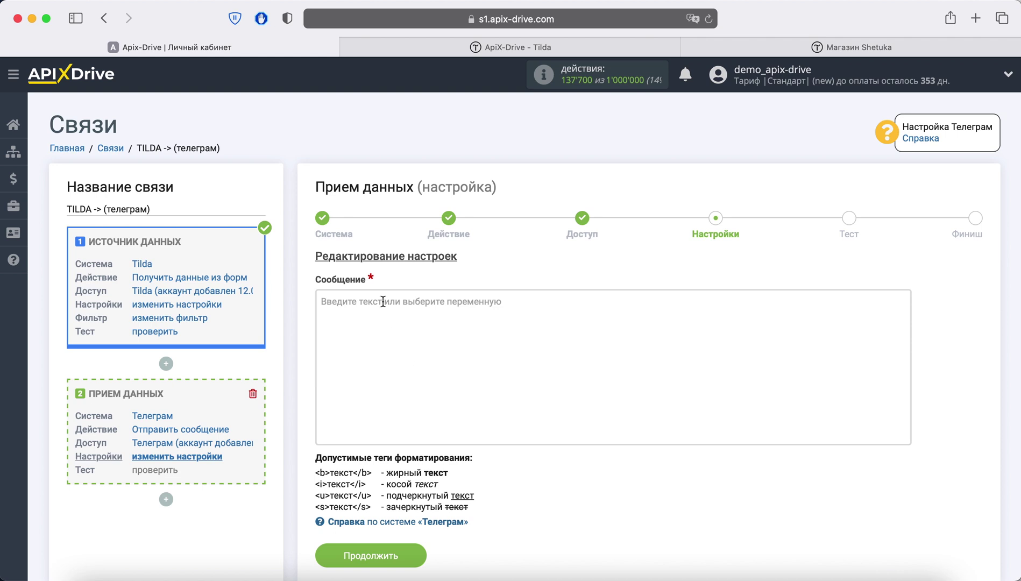
# Step: Start the message with 'Новый заказ из Тильда' and the formid, plus an 'Имя клиента:' name line
pyautogui.click(319, 301)
pyautogui.scroll(-3, 382, 300)
pyautogui.scroll(-3, 598, 441)
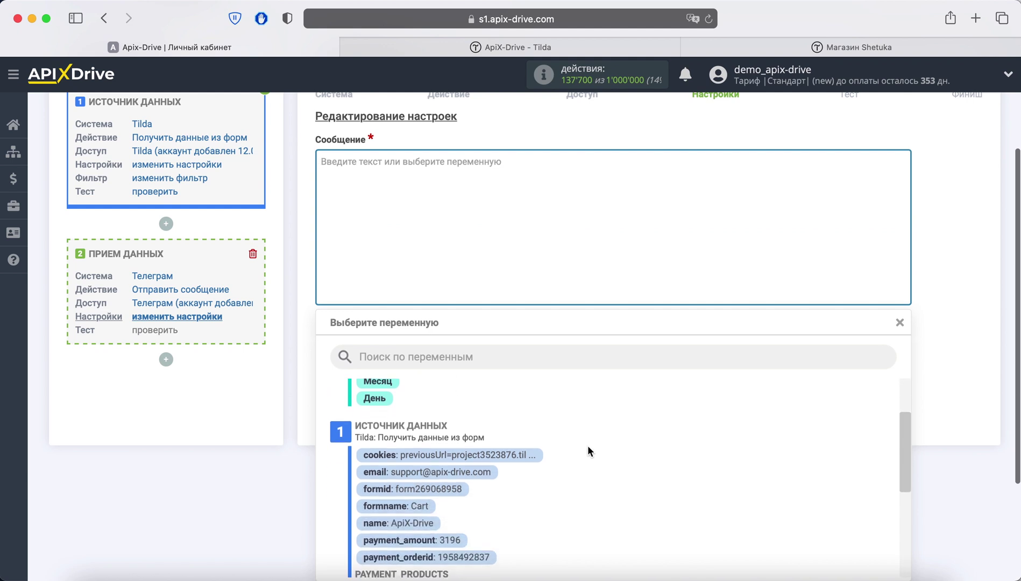
pyautogui.click(448, 488)
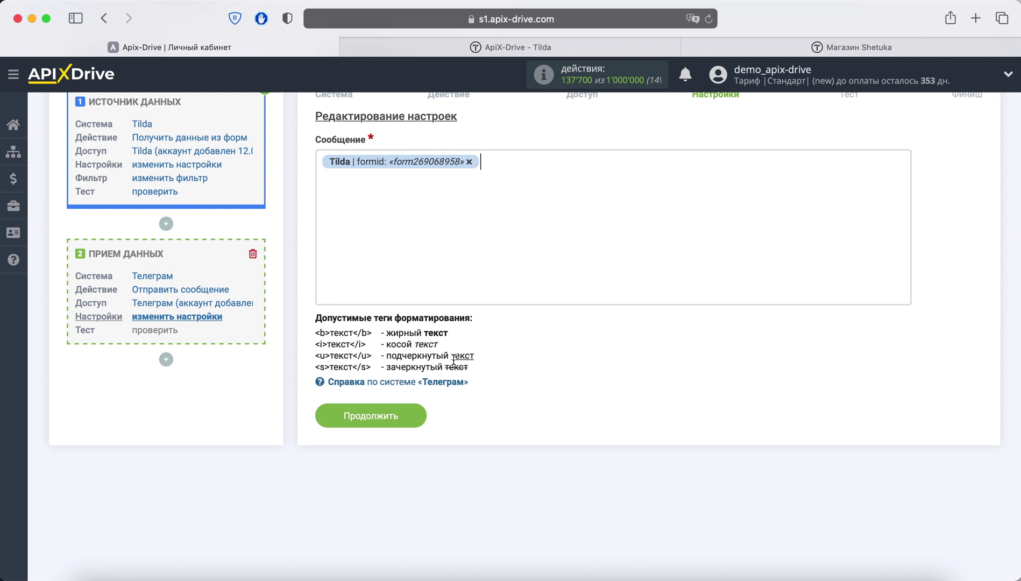
pyautogui.click(319, 161)
pyautogui.write('Новы')
pyautogui.write('й заказ ')
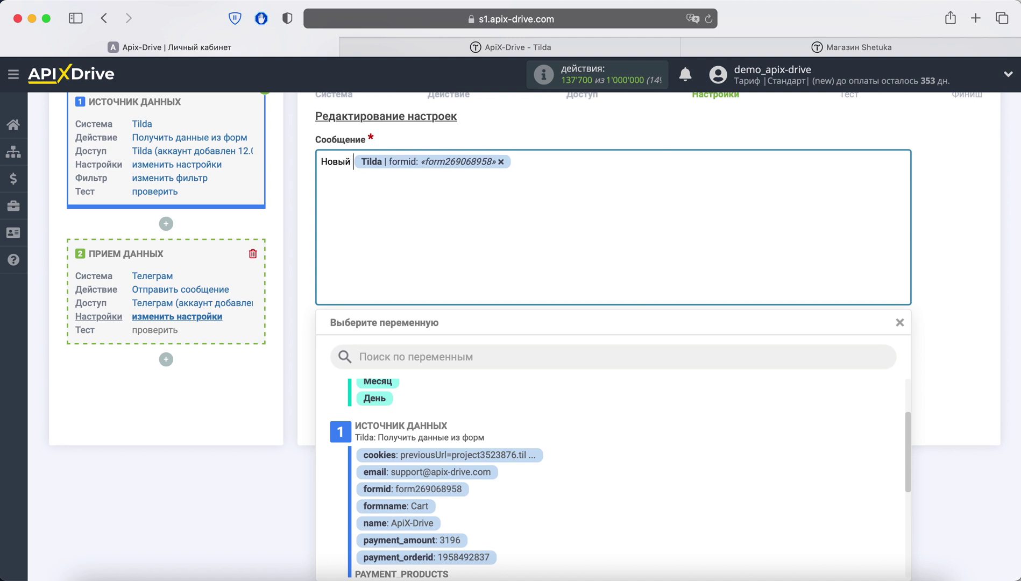
pyautogui.write('из Тильда')
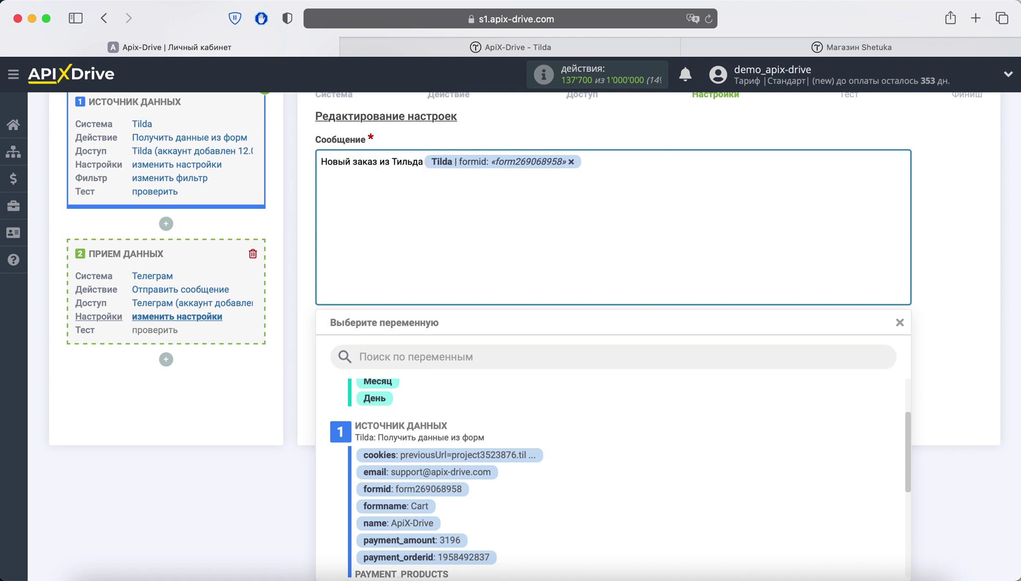
pyautogui.click(611, 165)
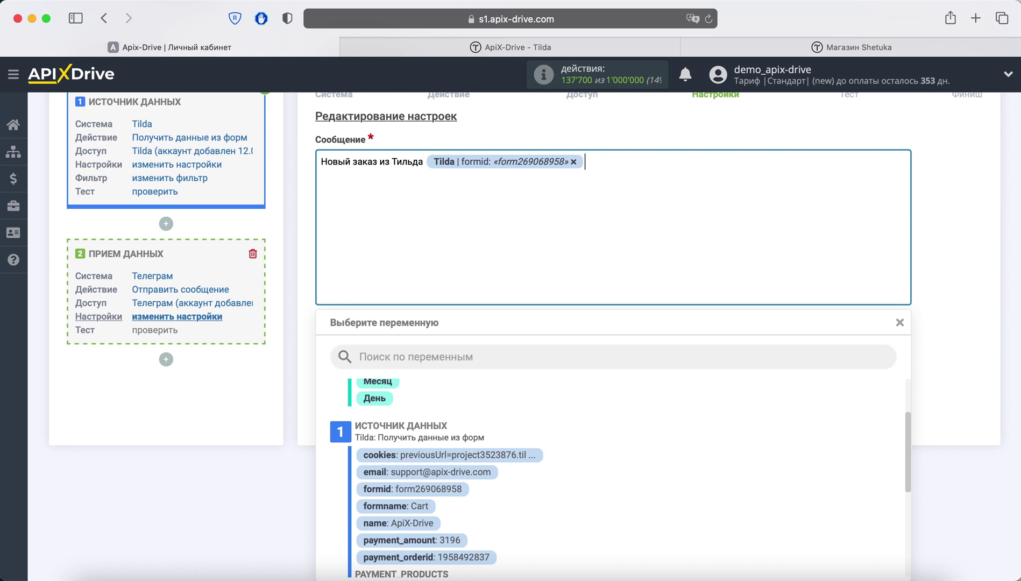
pyautogui.press('Return')
pyautogui.write('Имя клиента:')
pyautogui.click(418, 524)
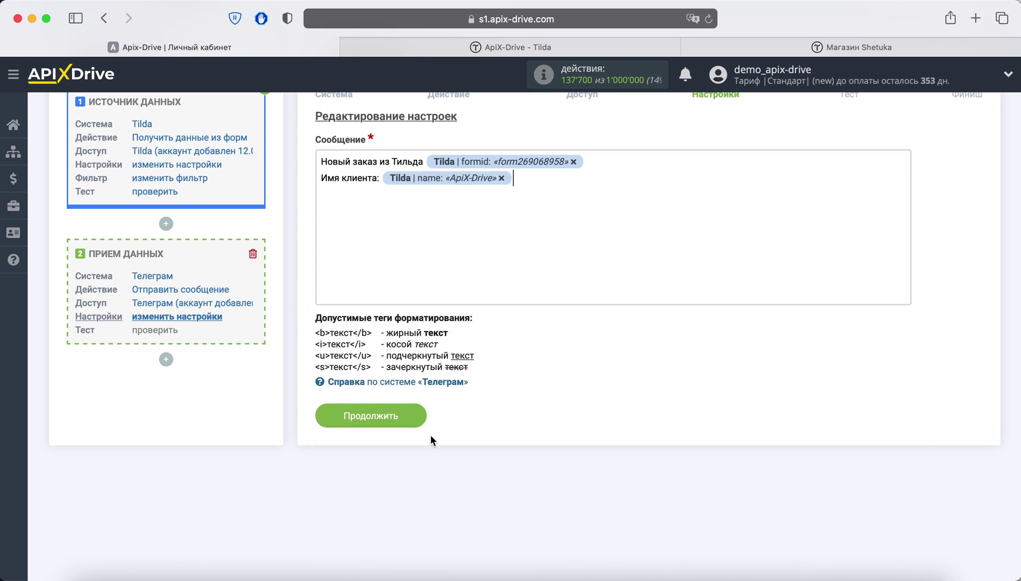
# Step: Add a 'Телефон клиента:' line linked to the Tilda phone field
pyautogui.press('Return')
pyautogui.write('Телеф')
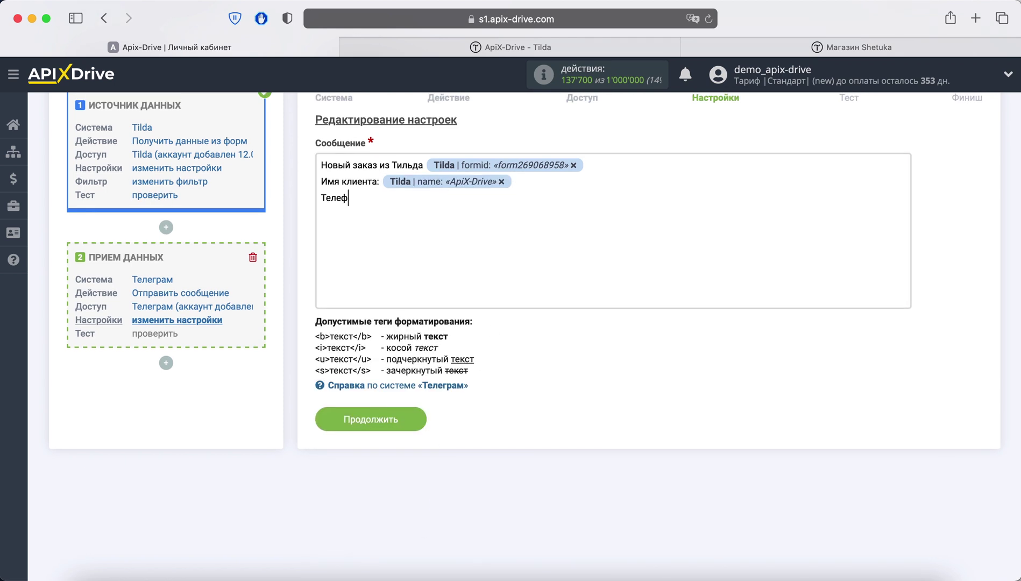
pyautogui.write('он клиента:')
pyautogui.click(527, 230)
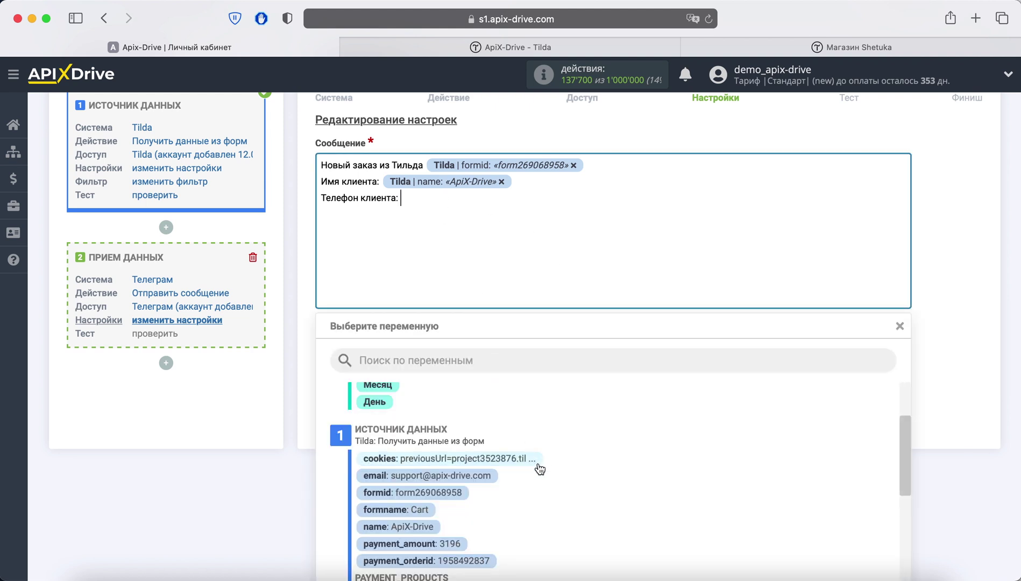
pyautogui.scroll(-2, 540, 469)
pyautogui.scroll(-3, 540, 466)
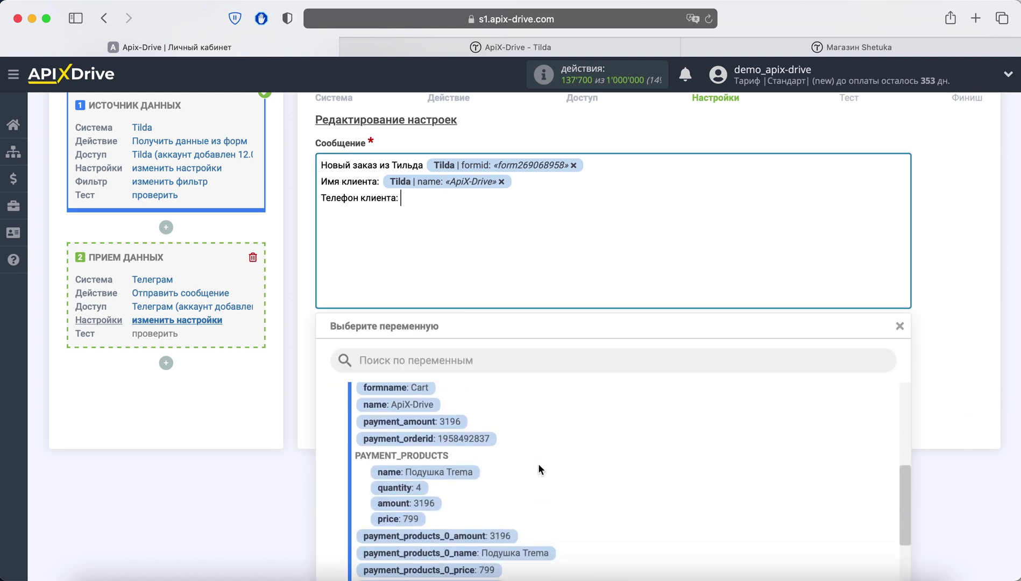
pyautogui.scroll(-3, 539, 464)
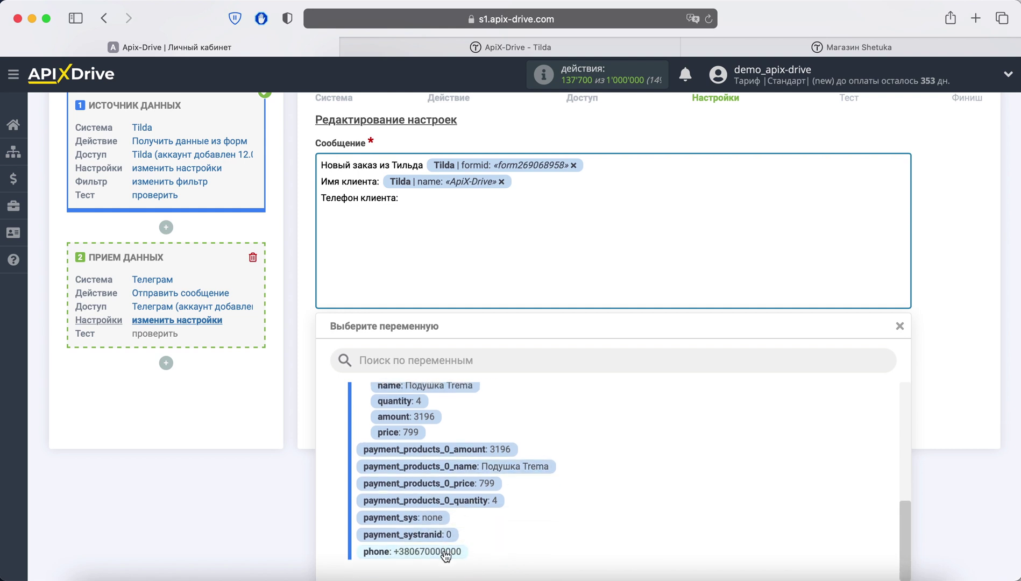
pyautogui.click(446, 553)
# Step: Add an 'Email клиента:' line linked to the Tilda e-mail field
pyautogui.press('Return')
pyautogui.write('Ema')
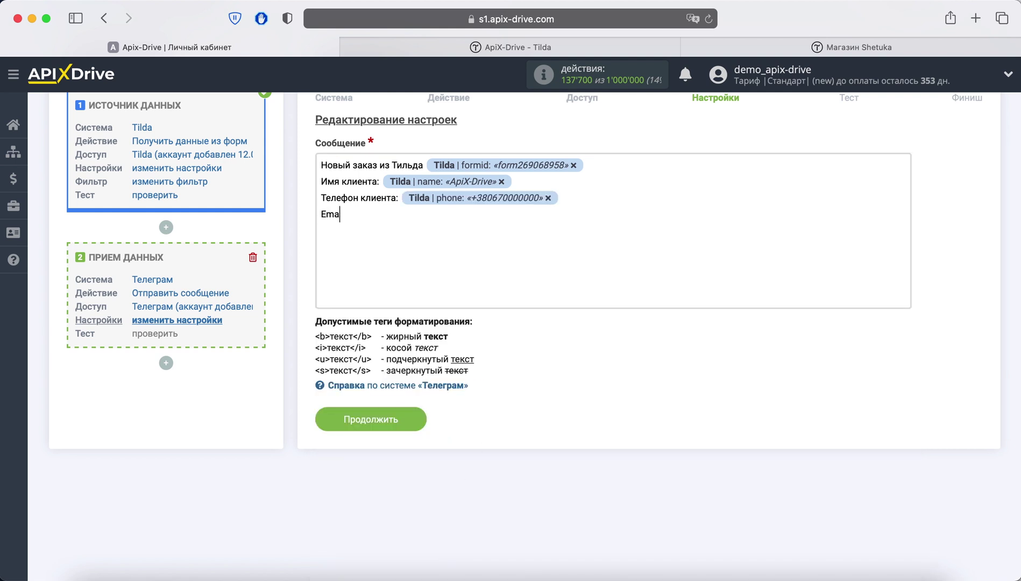
pyautogui.write('il клиента:')
pyautogui.click(422, 215)
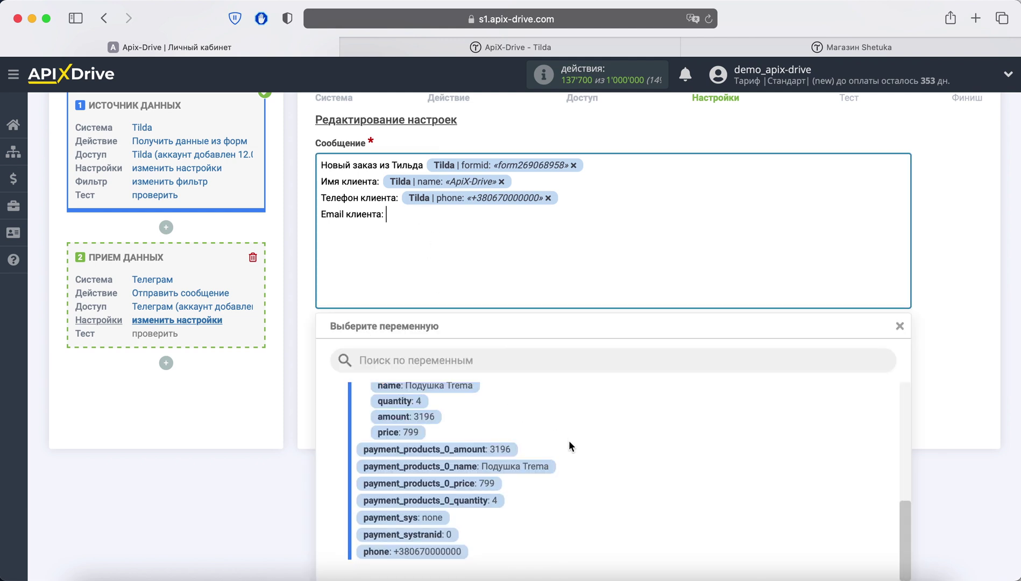
pyautogui.scroll(5, 570, 442)
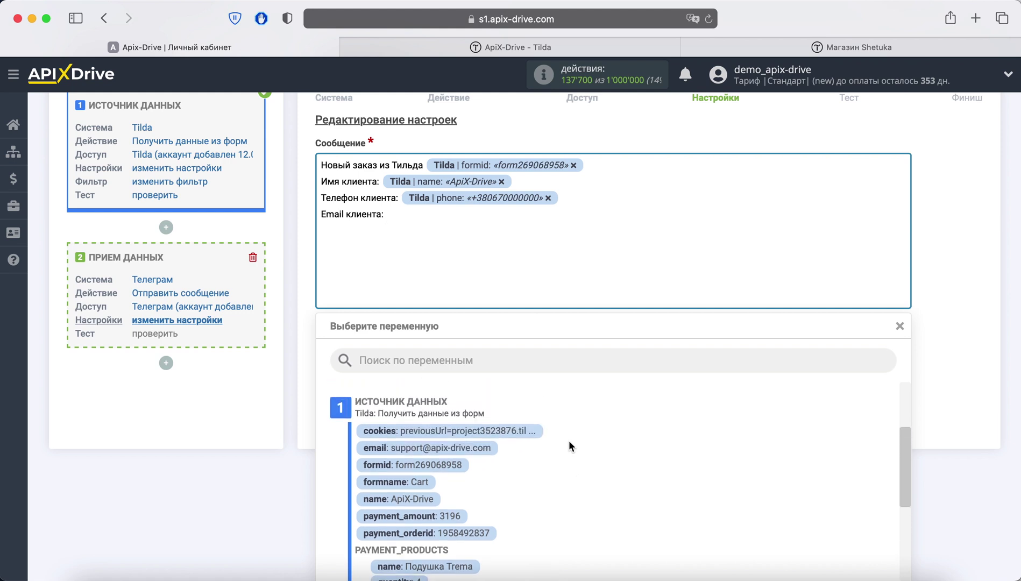
pyautogui.click(475, 448)
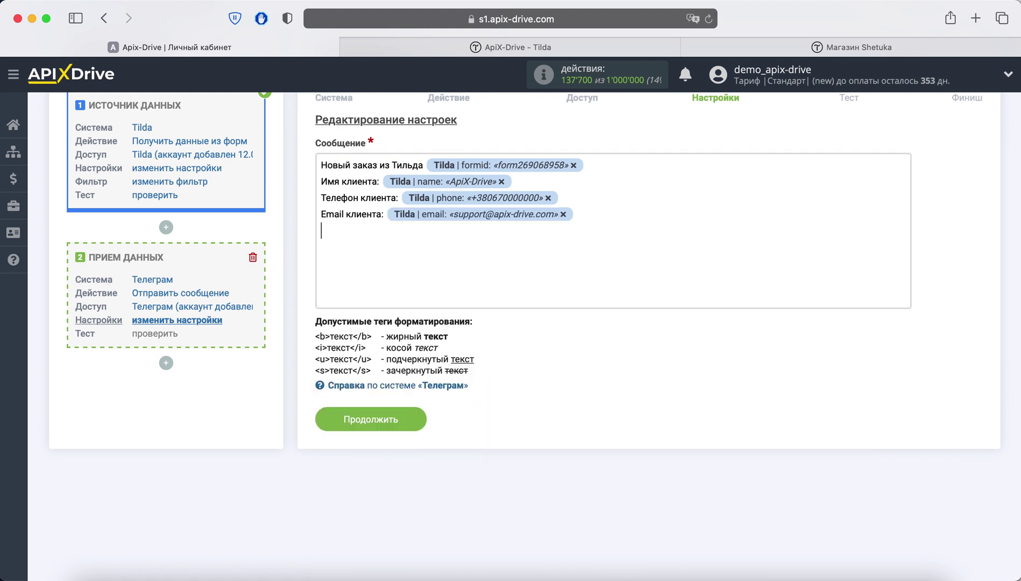
# Step: Add 'Название товара:' and 'Количество:' lines linked to the Tilda product name and quantity fields
pyautogui.write('Название товара:')
pyautogui.click(429, 231)
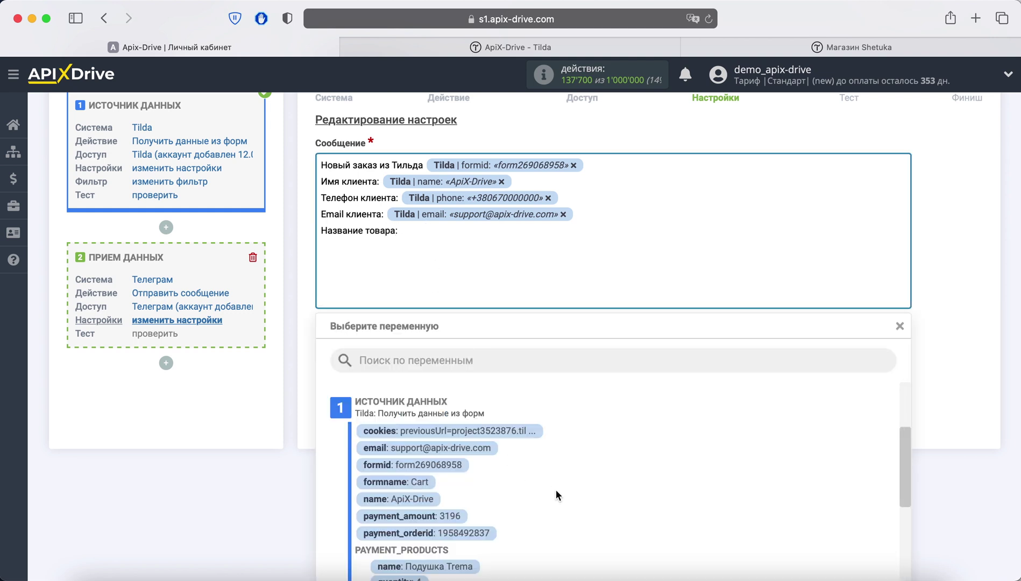
pyautogui.scroll(-3, 556, 488)
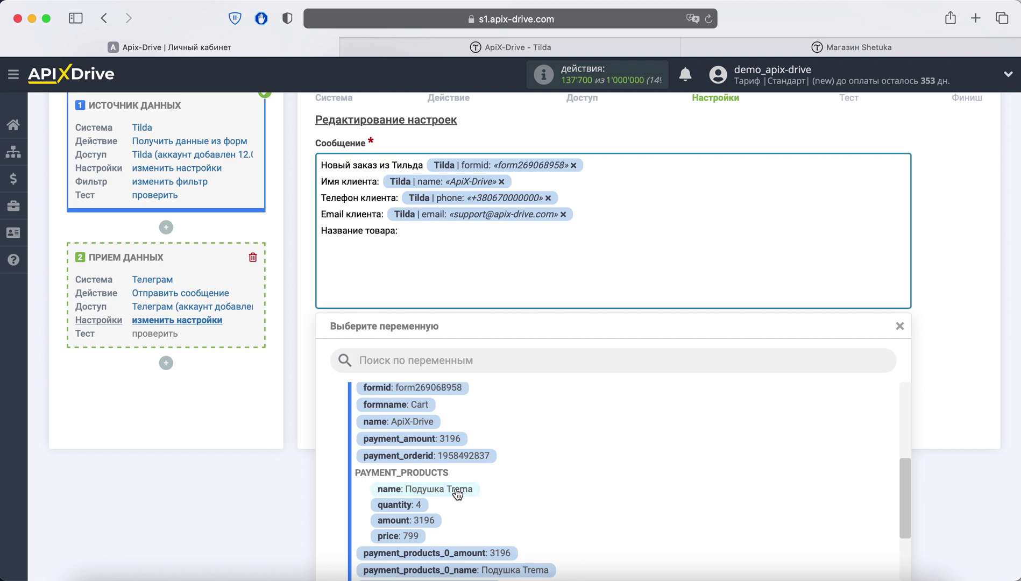
pyautogui.click(455, 488)
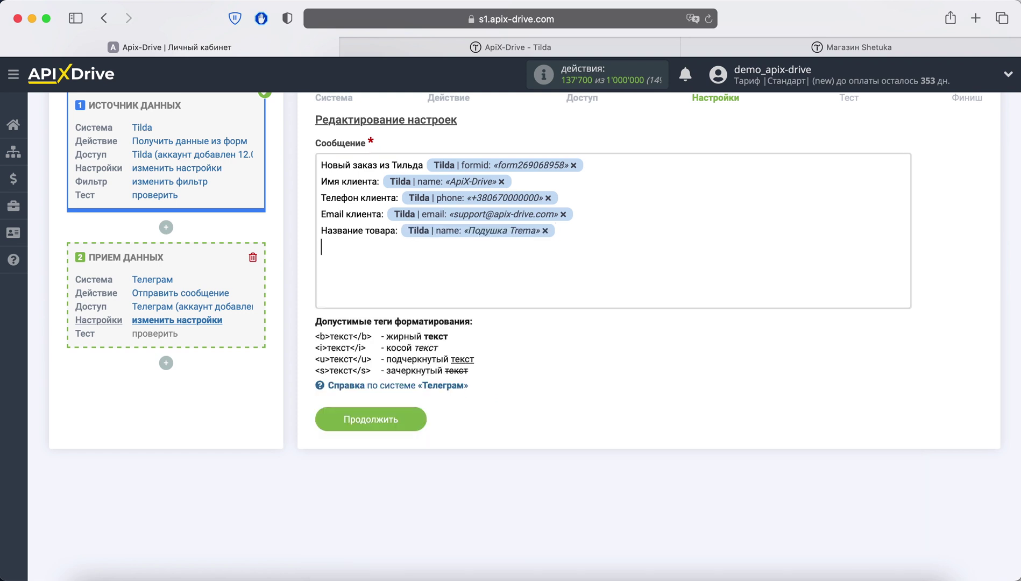
pyautogui.press('Return')
pyautogui.write('Количество:')
pyautogui.scroll(-2, 528, 467)
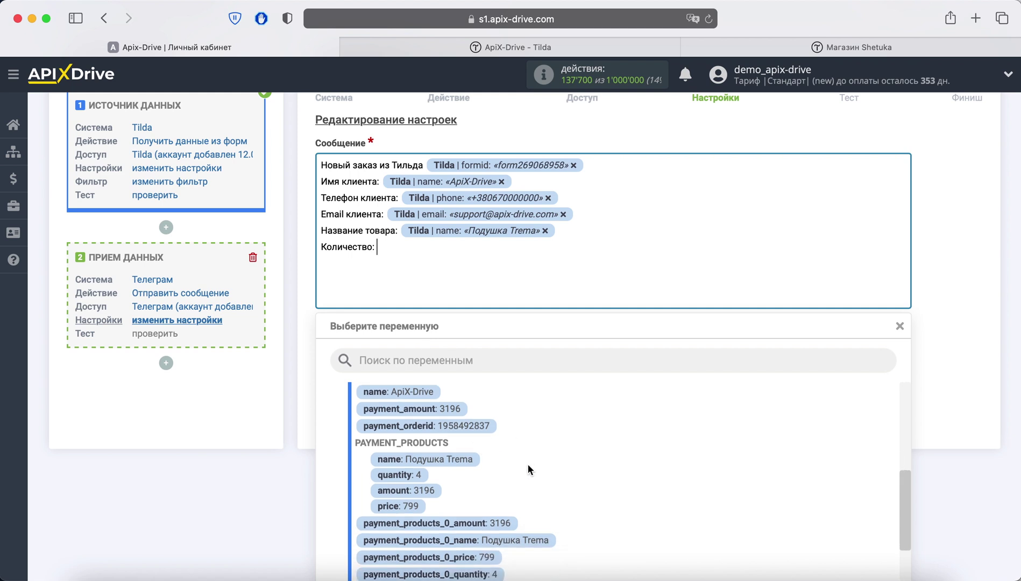
pyautogui.click(417, 477)
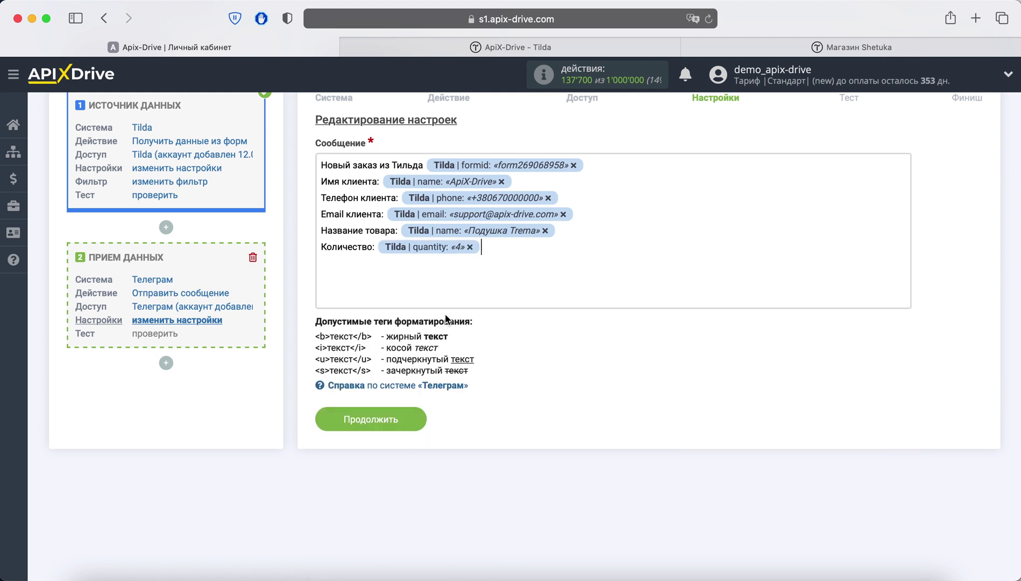
# Step: Add 'Цена:' and 'Сумма:' lines linked to the Tilda price and order amount fields
pyautogui.press('Return')
pyautogui.write('Цена:')
pyautogui.click(420, 258)
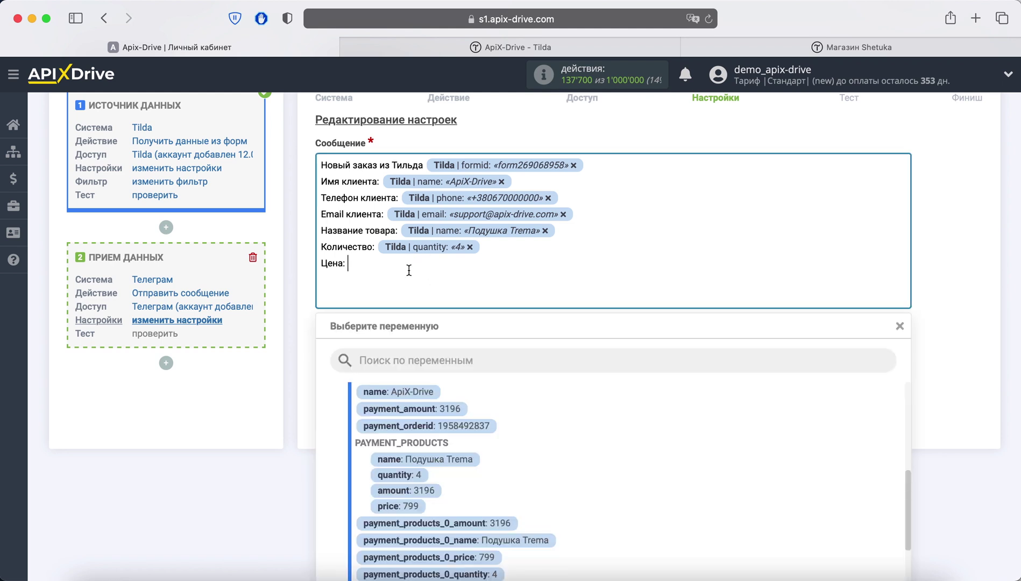
pyautogui.click(408, 506)
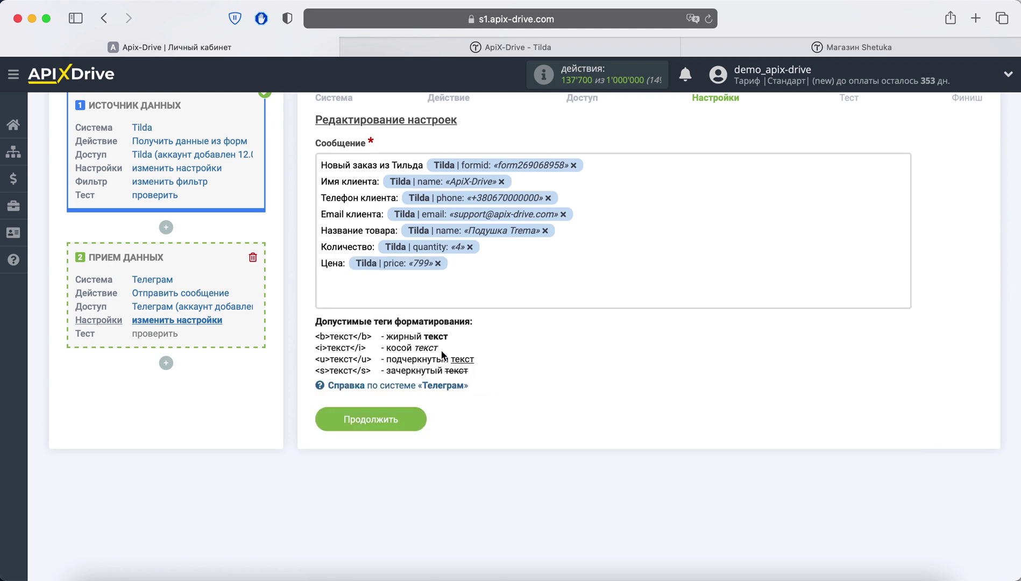
pyautogui.press('Return')
pyautogui.write('Сумма:')
pyautogui.click(389, 282)
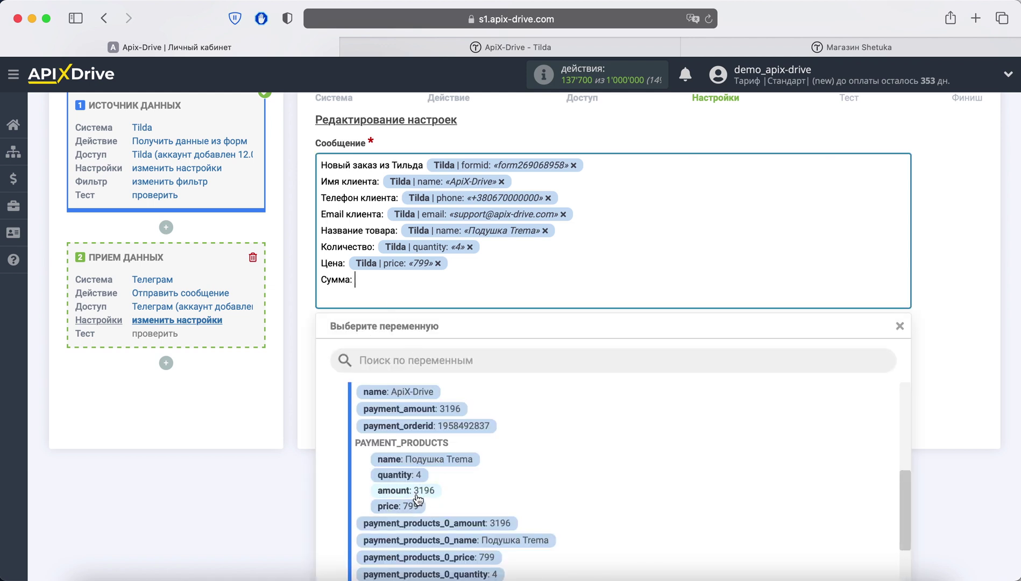
pyautogui.click(417, 492)
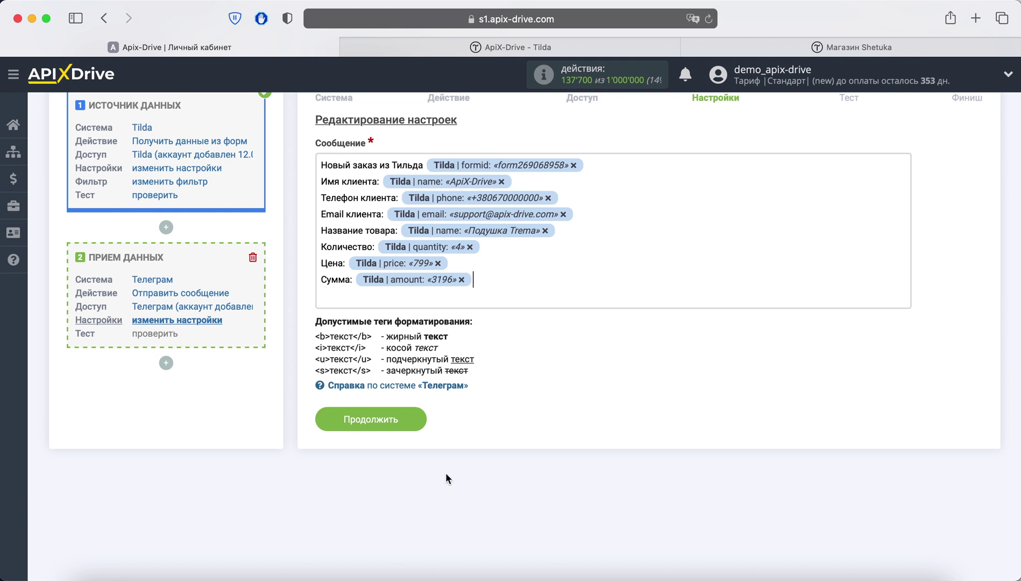
# Step: Send test order data to Telegram and check the Подушка Trema order message (4 × 799 = 3196)
pyautogui.click(405, 419)
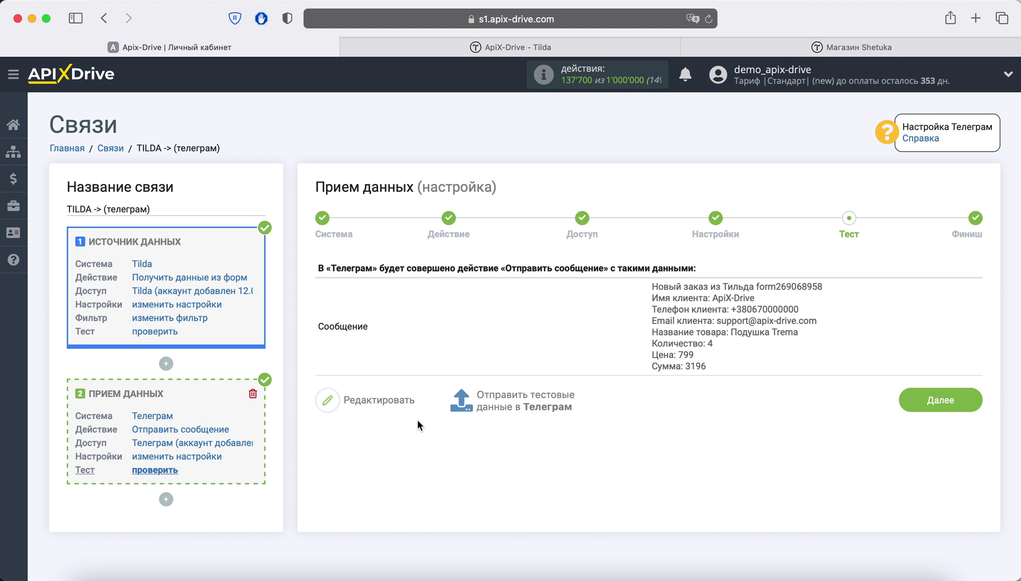
pyautogui.click(484, 411)
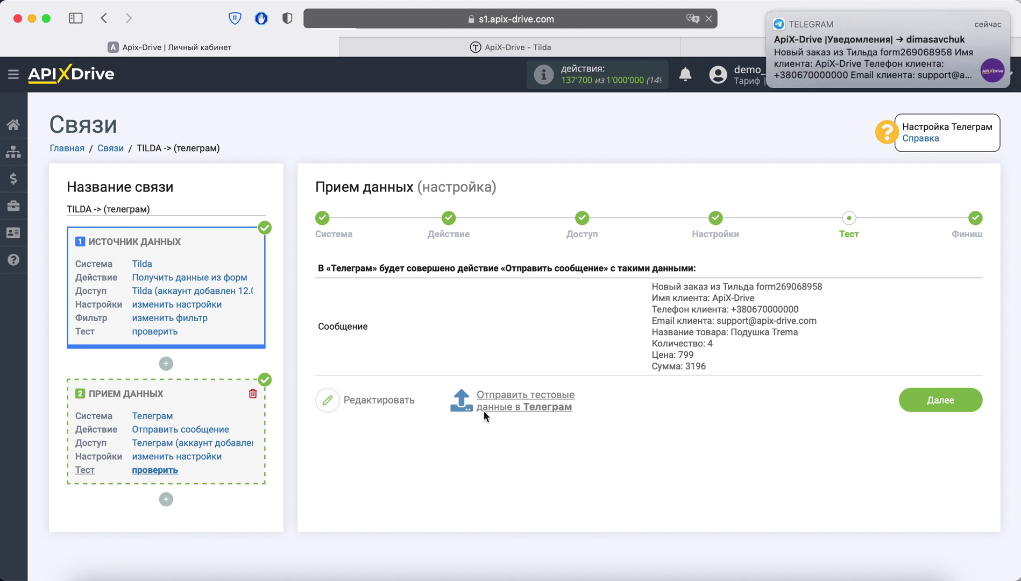
pyautogui.click(869, 68)
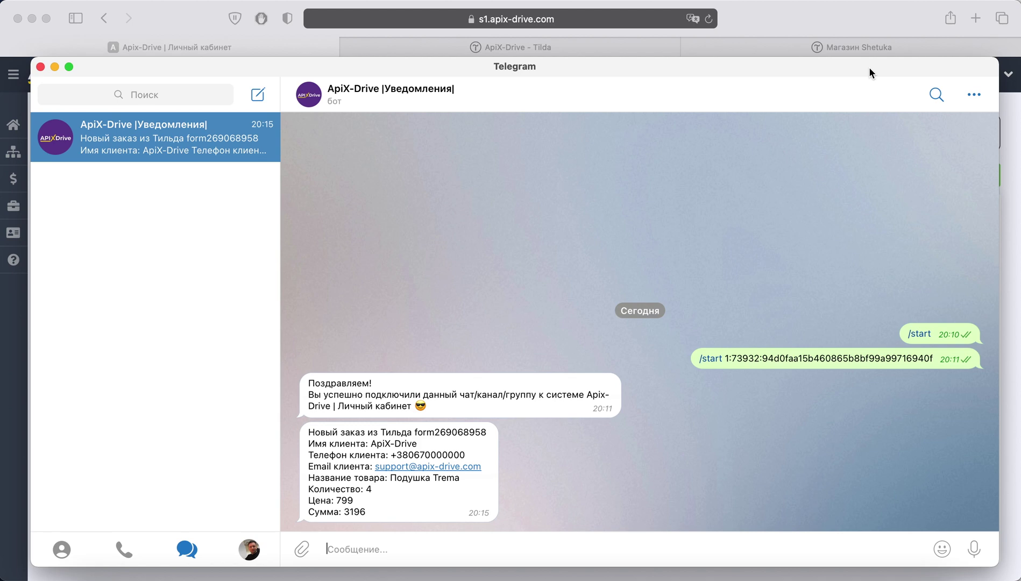
# Step: Finish the connection setup and enable automatic updating
pyautogui.click(235, 50)
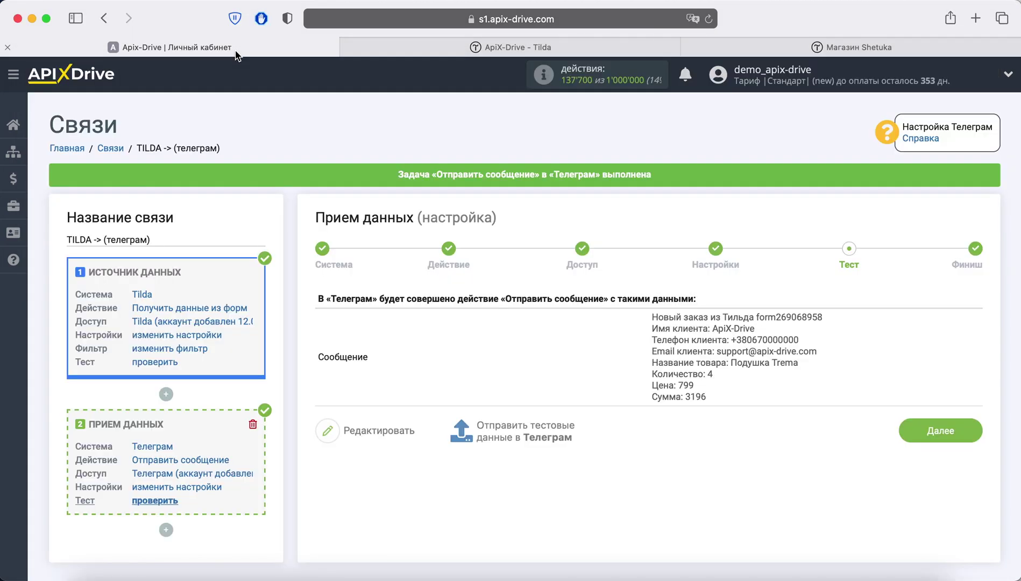
pyautogui.click(911, 431)
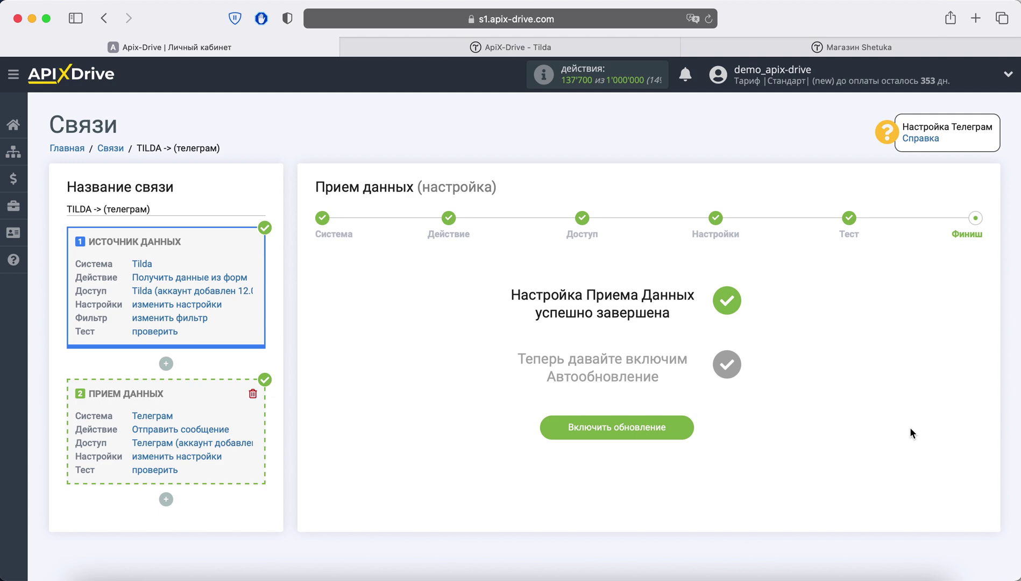
pyautogui.click(676, 429)
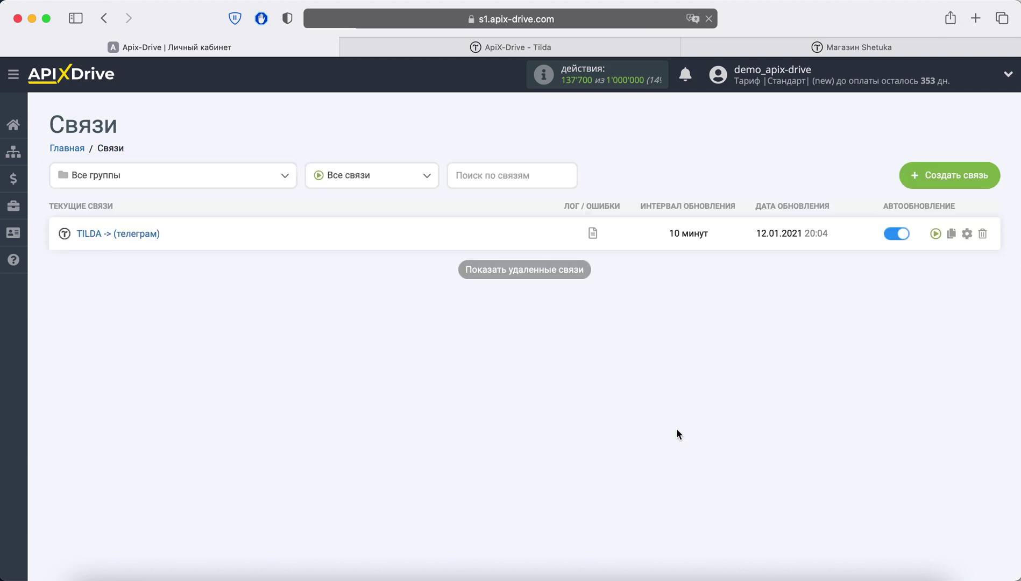
# Step: Set the connection's update interval to 5 минут and save it
pyautogui.click(966, 234)
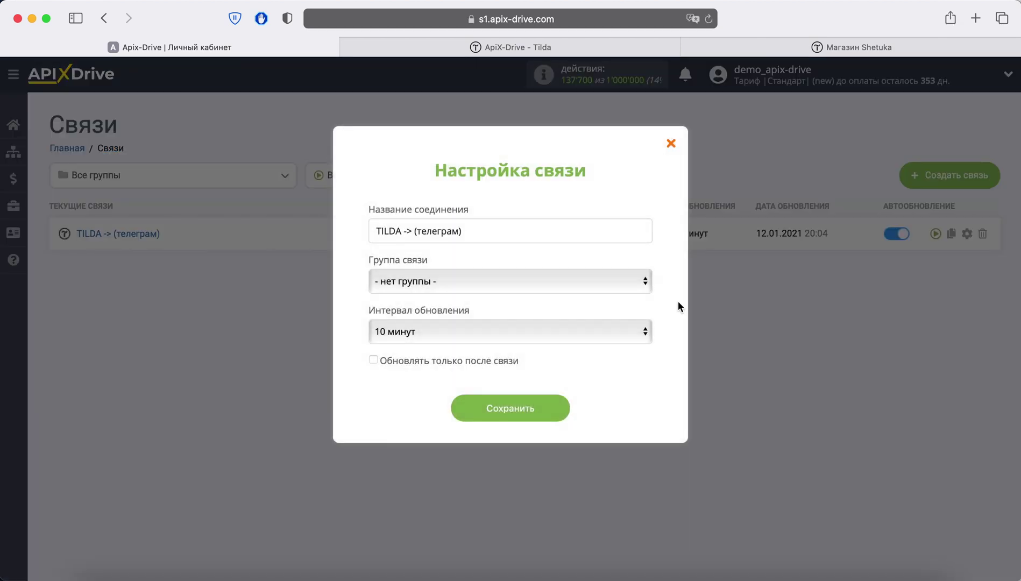
pyautogui.click(505, 332)
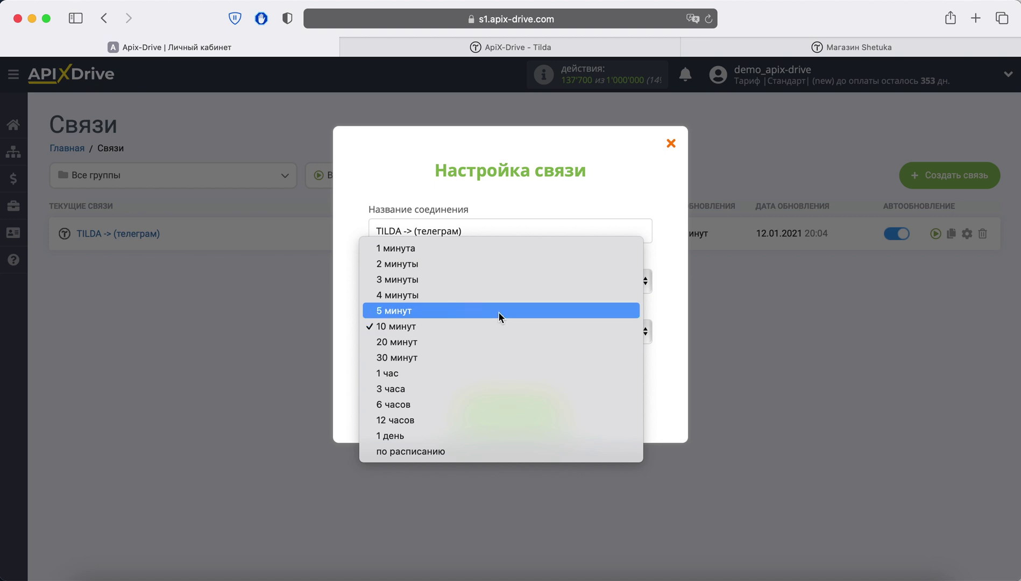
pyautogui.click(498, 311)
pyautogui.click(538, 409)
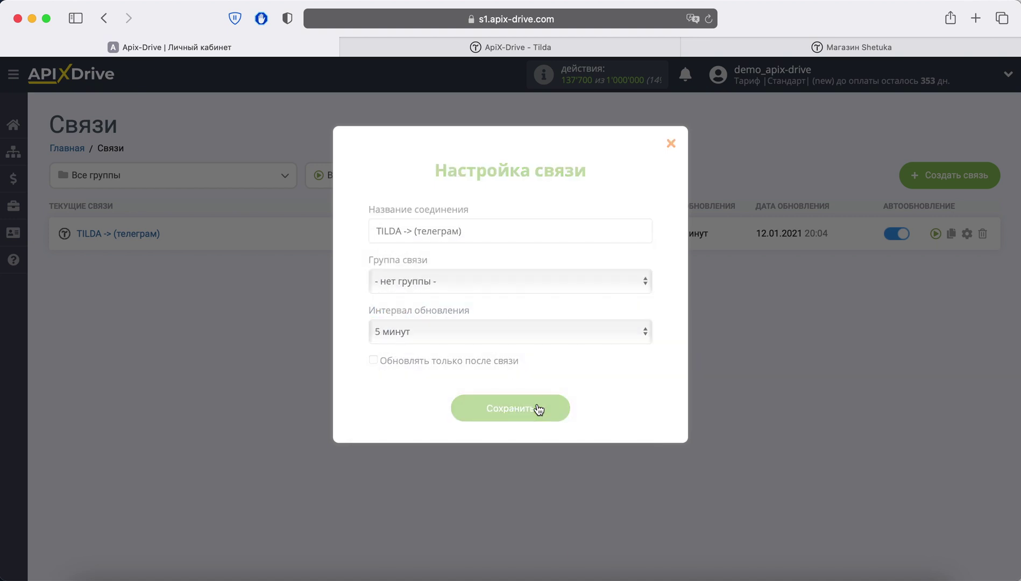
pyautogui.click(708, 23)
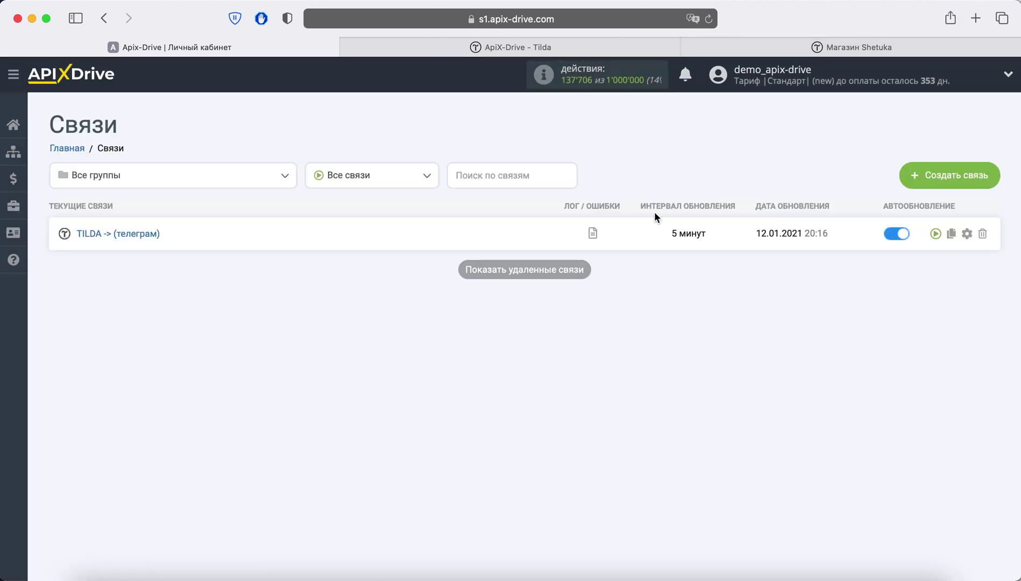